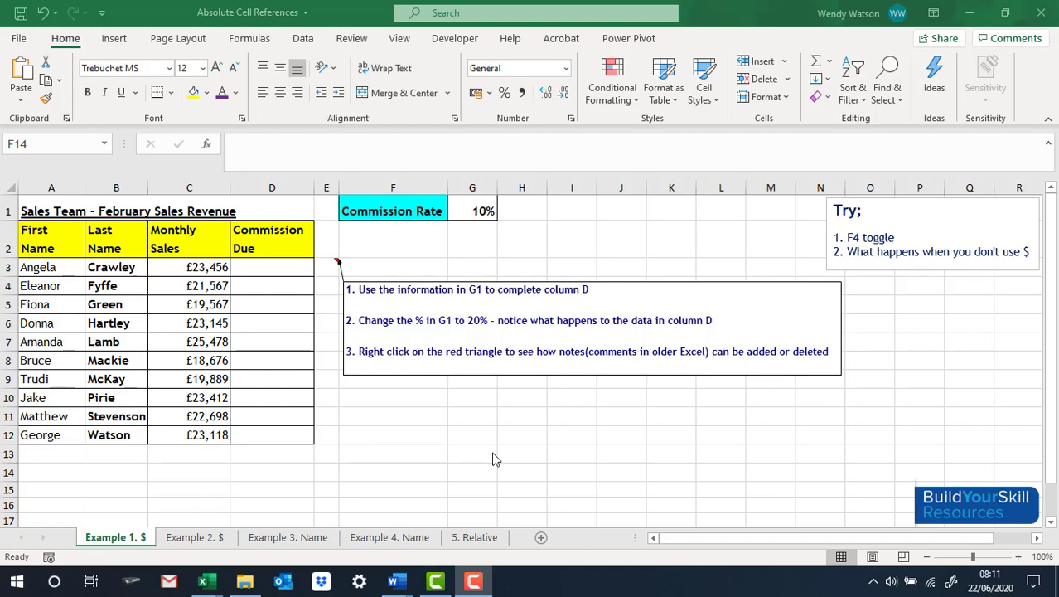
- On the 5. Relative sheet, calculate Product 1's profit in D2 as =B2-C2 and fill the formula to D6
click(488, 539)
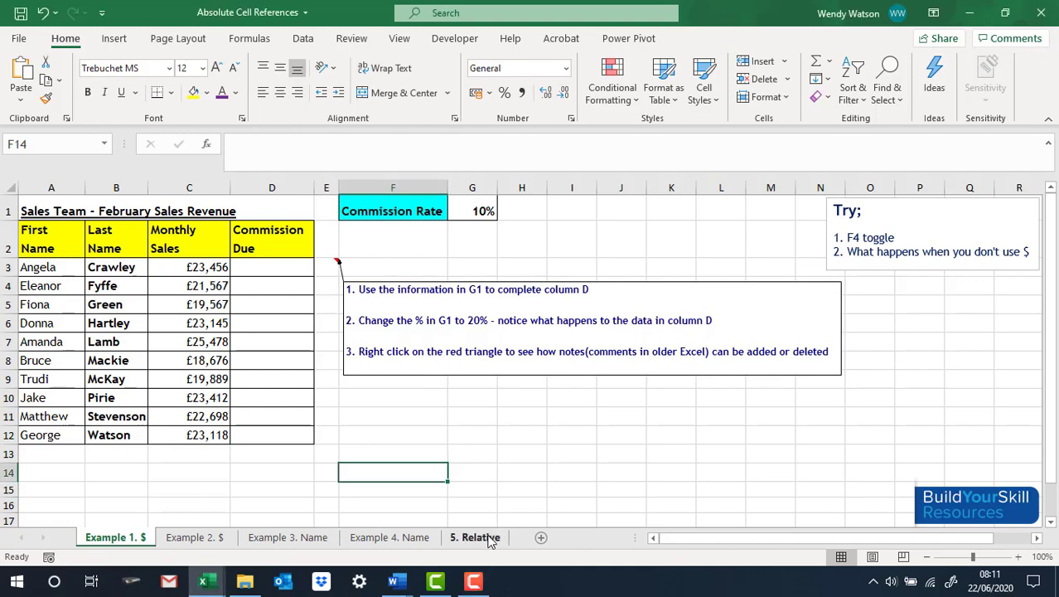
click(487, 538)
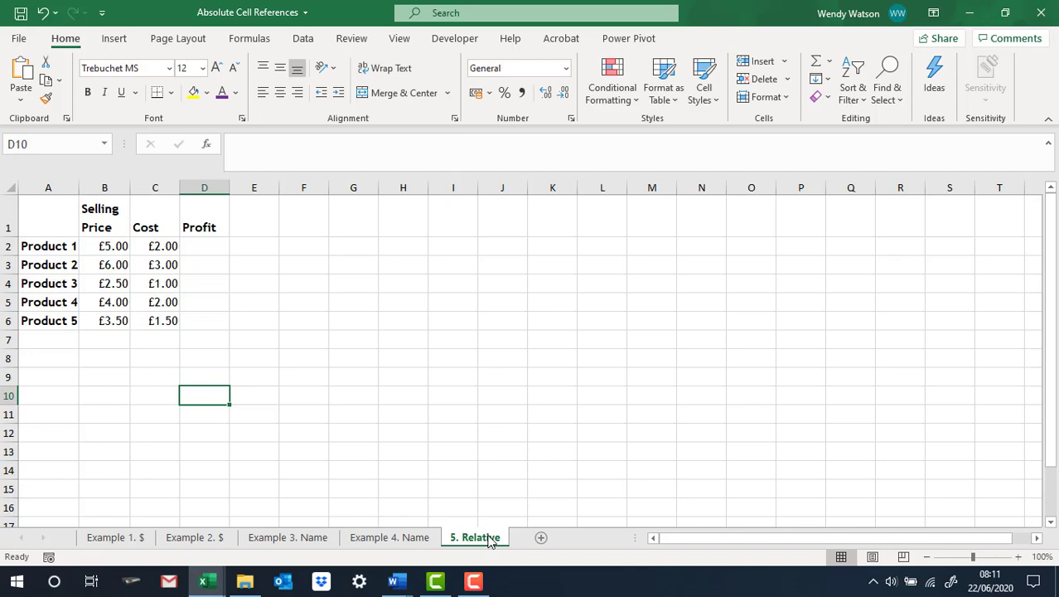
click(207, 246)
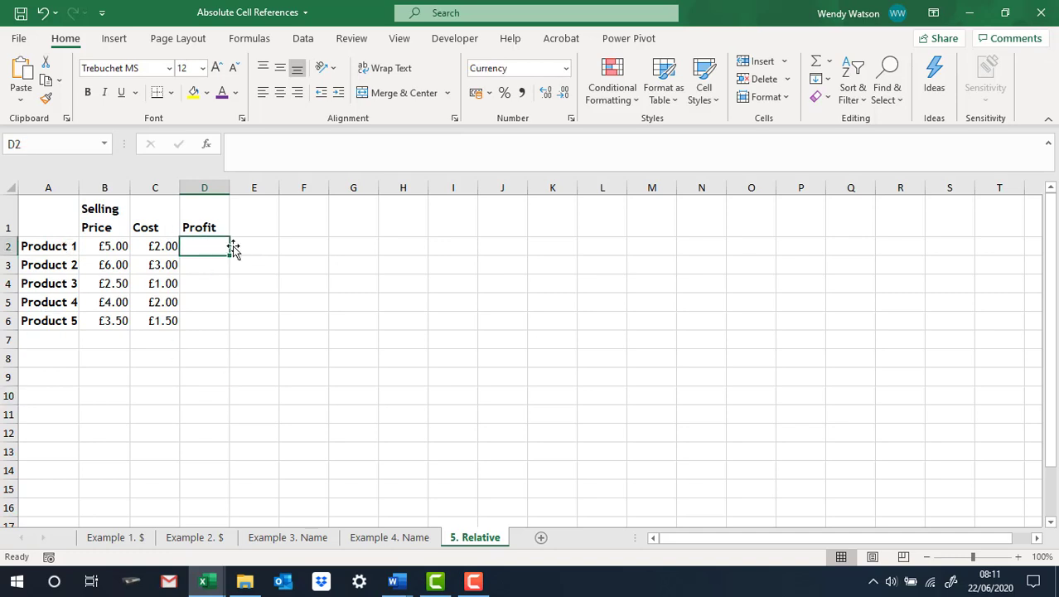
text(=)
click(111, 243)
text(-)
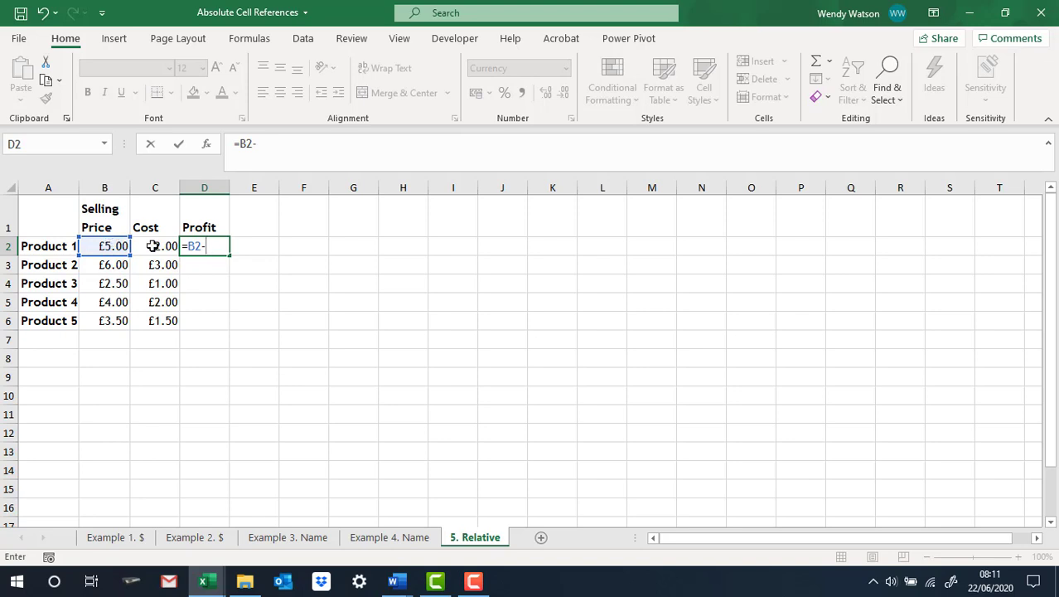
click(153, 246)
key(Return)
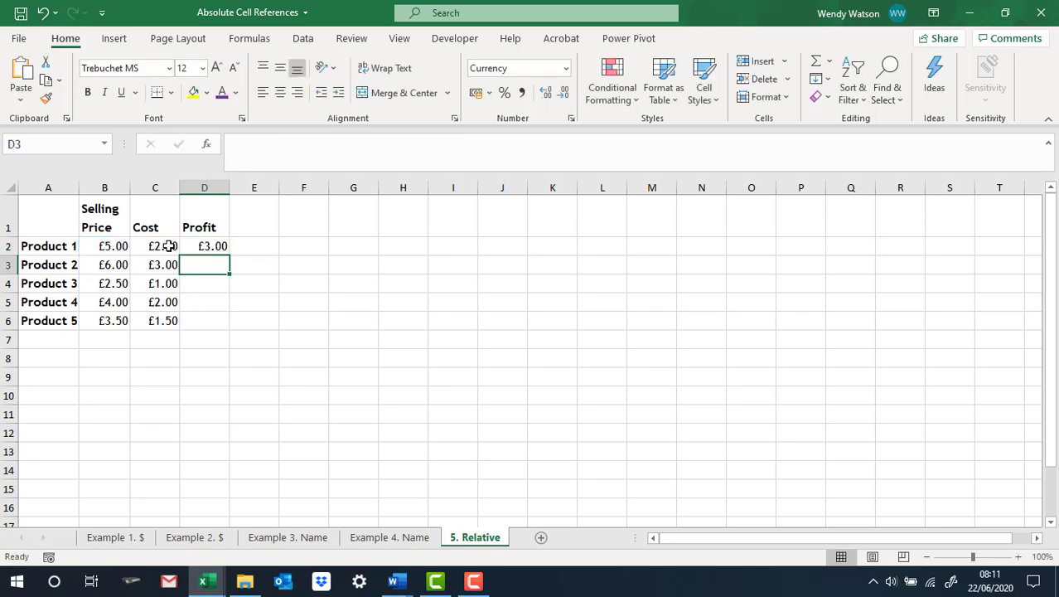
click(212, 246)
drag(228, 256, 225, 326)
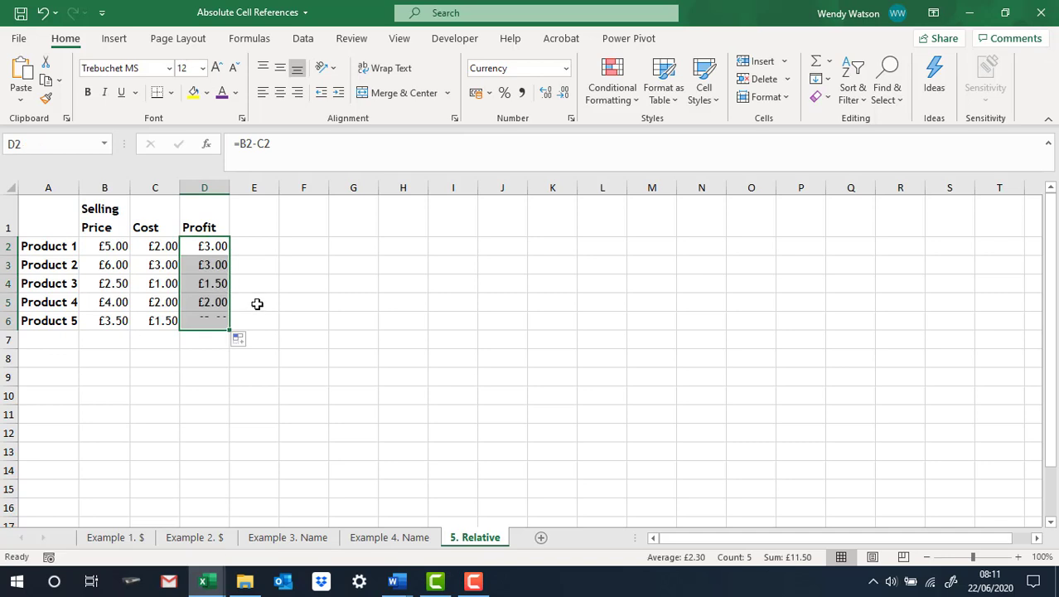
- Examine how the cell references change in the Profit formulas from D2 to D5
click(204, 246)
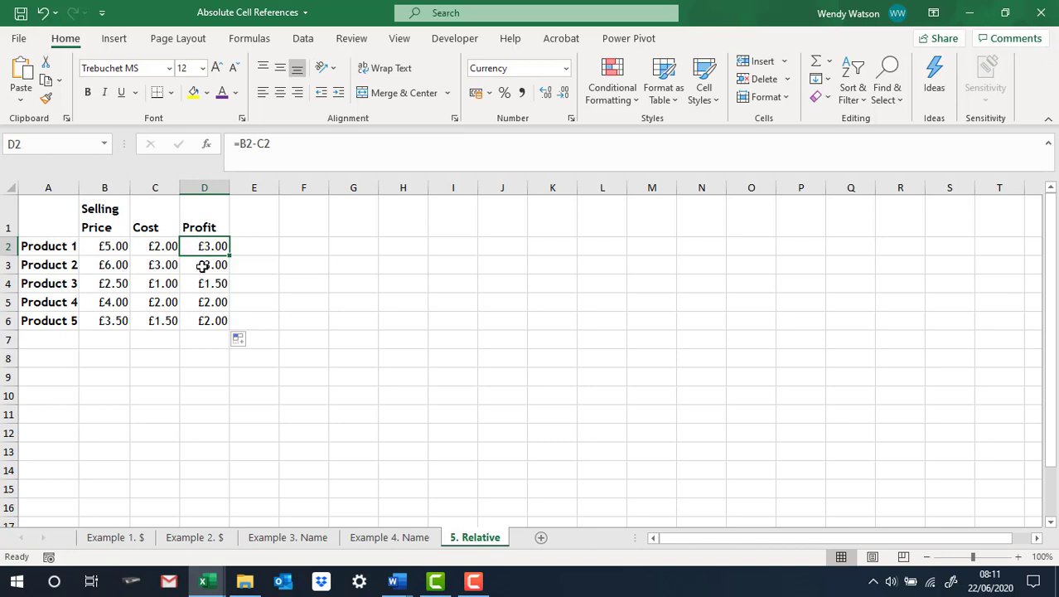
click(202, 266)
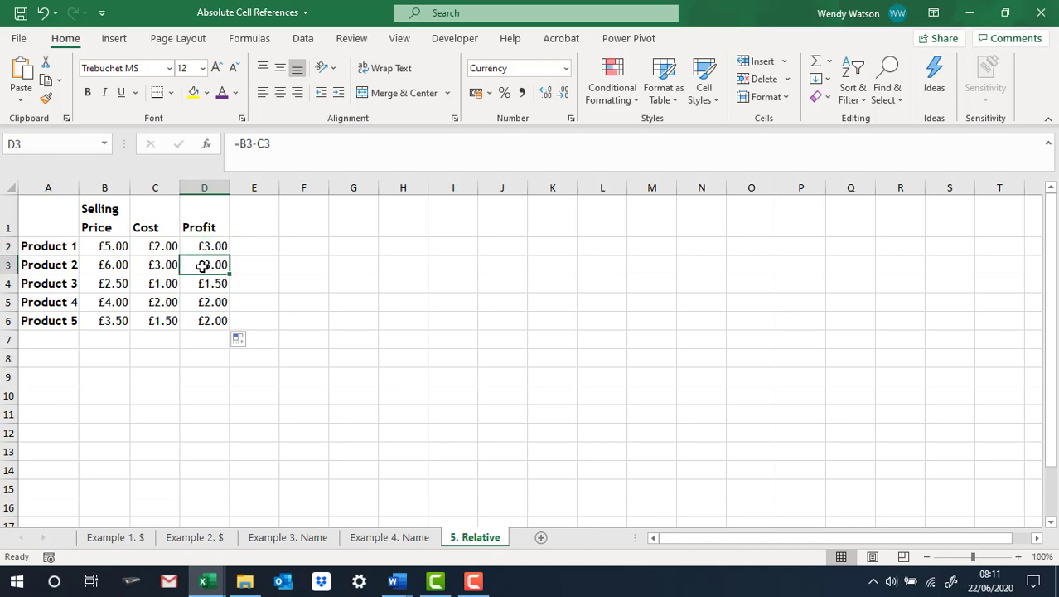
click(204, 282)
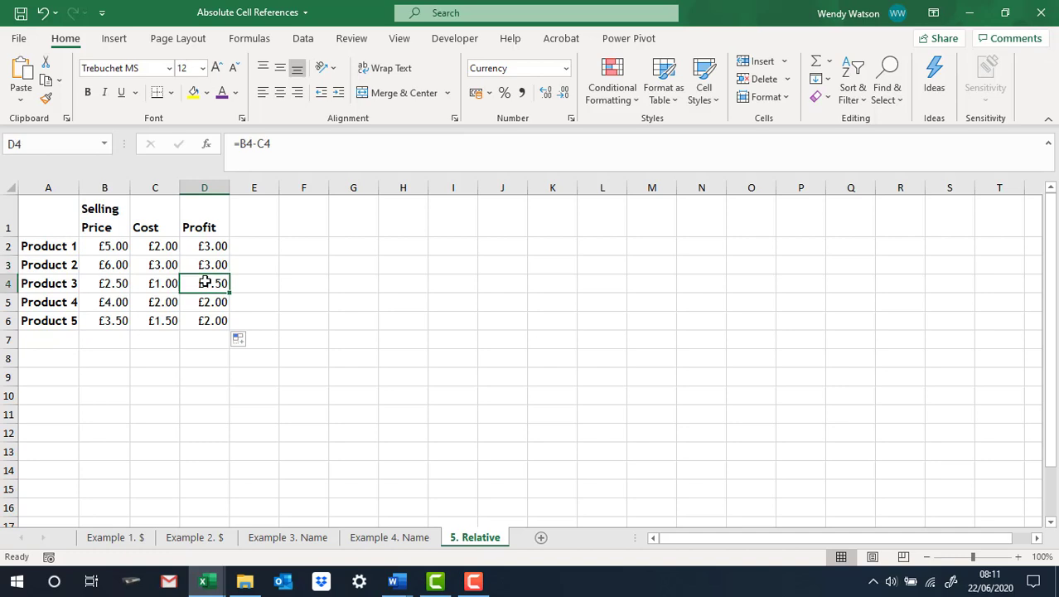
click(205, 301)
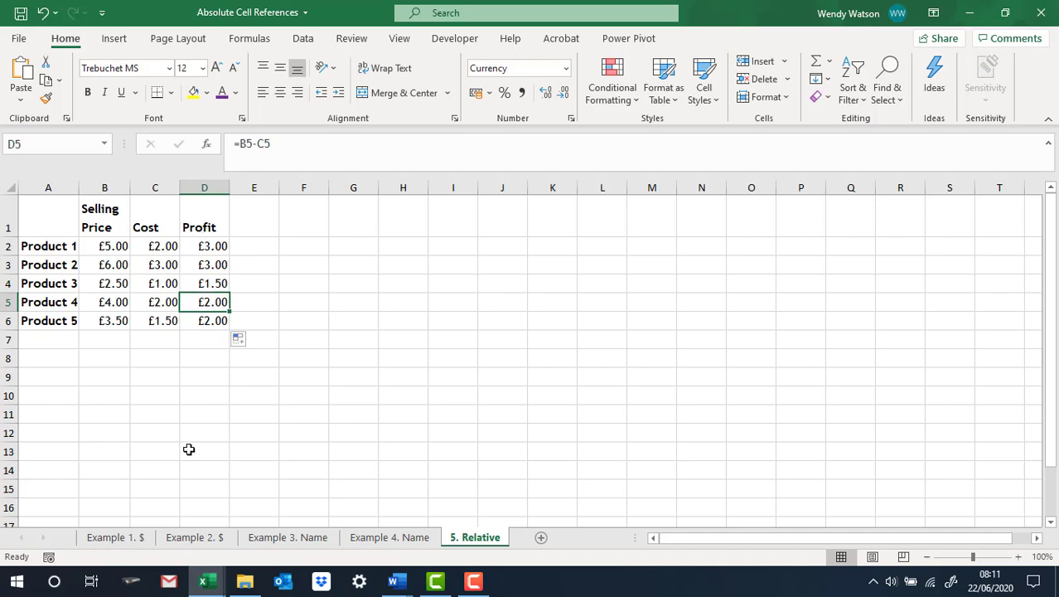
- Open the Example 1. $ sheet and select the commission rate in G1
click(113, 539)
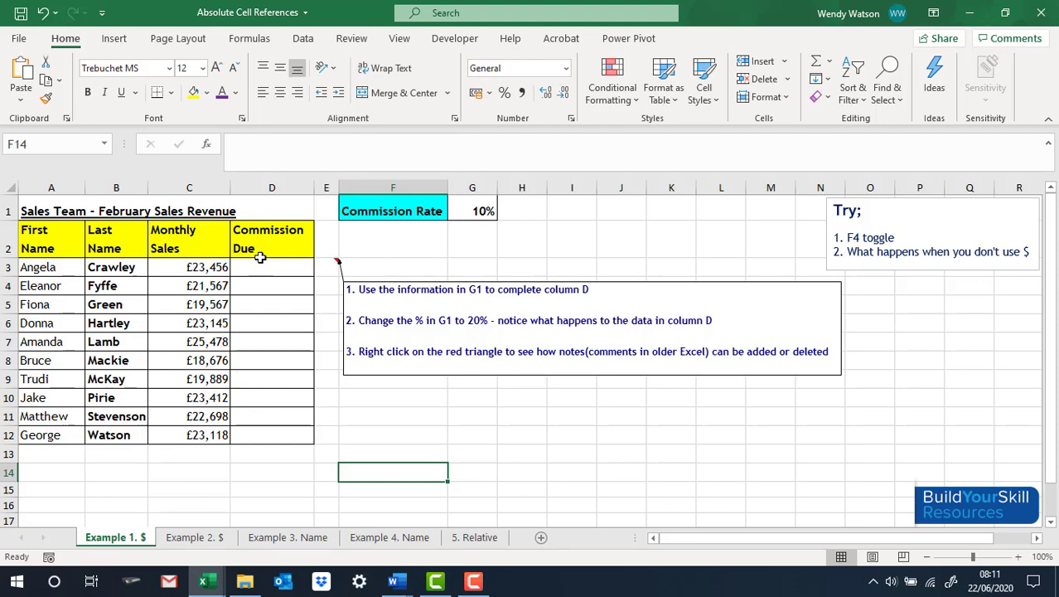
click(478, 210)
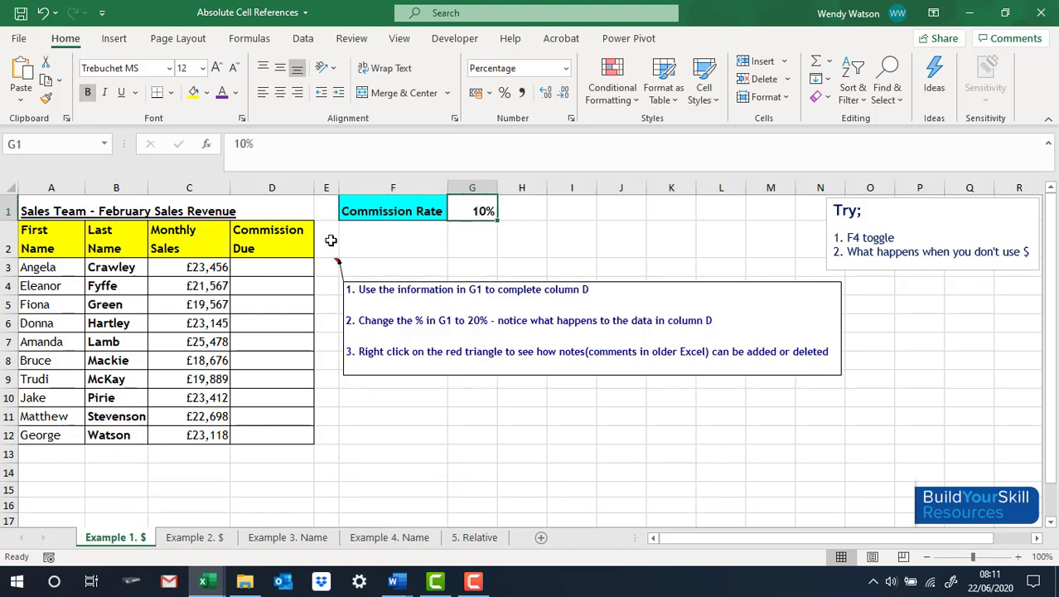
- Calculate the commission due in D3 as =C3*10% and fill the formula to D12
click(266, 267)
text(=)
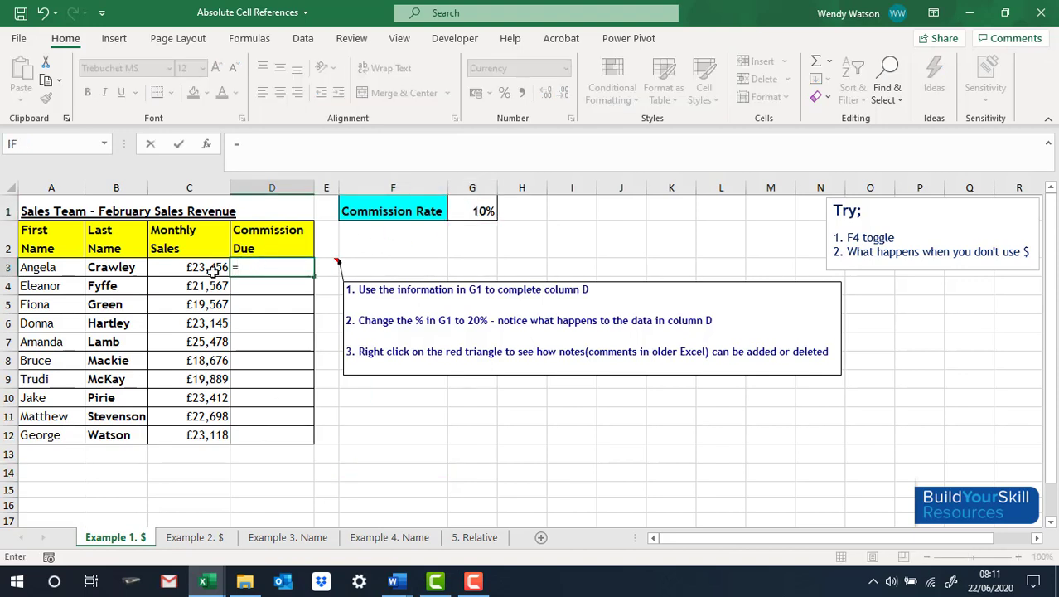
click(203, 273)
text(*)
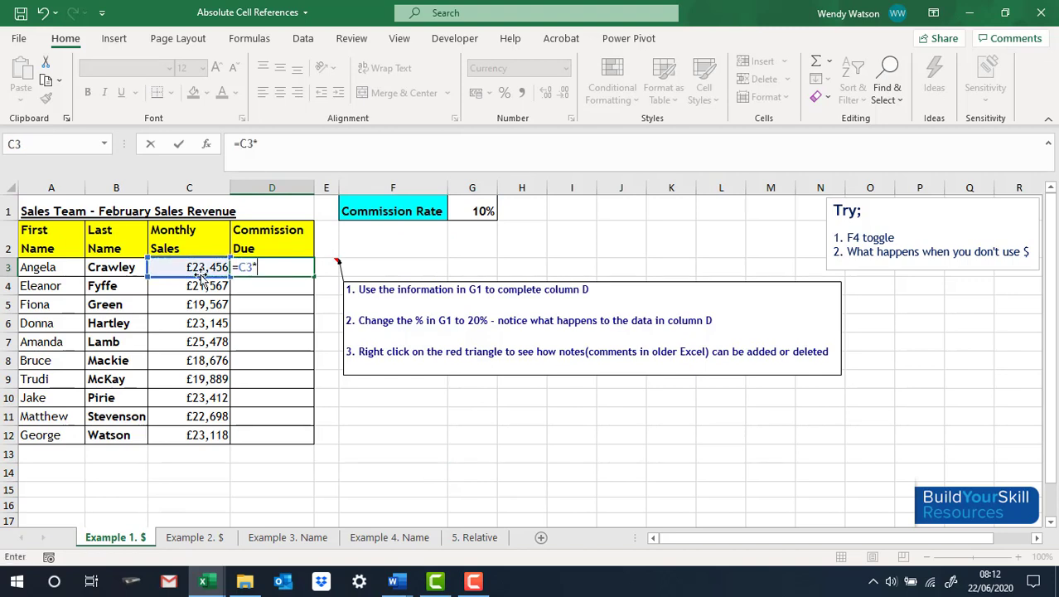
text(10%)
key(Return)
click(283, 267)
drag(315, 279, 296, 440)
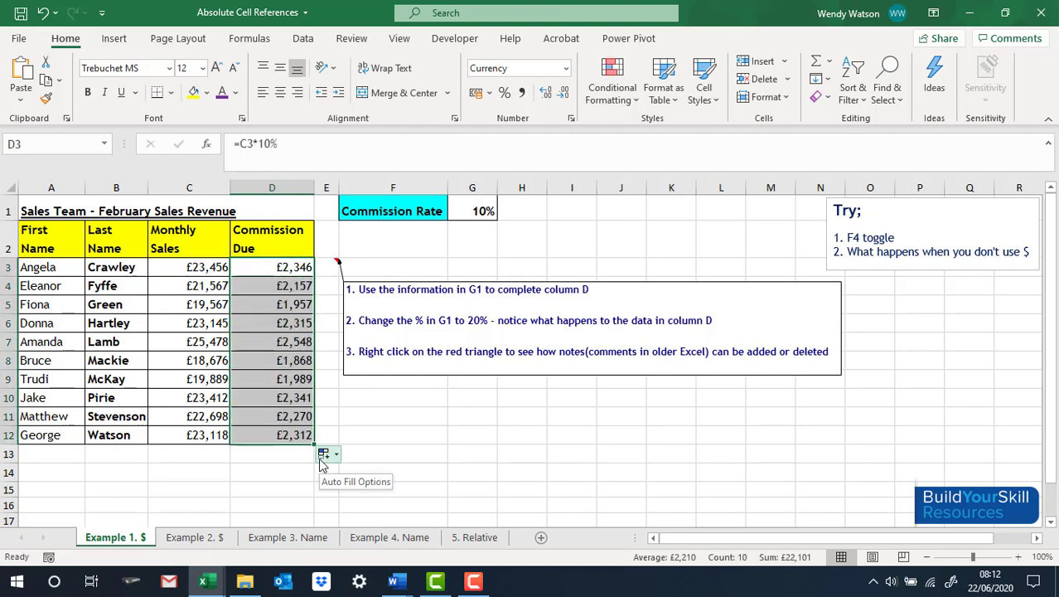
- Change the rate in D3's commission formula to 20% and fill the revised formula to D12
key(shift+Up)
key(shift+Up)
key(shift+Up)
click(265, 269)
double_click(262, 144)
text(2)
key(Return)
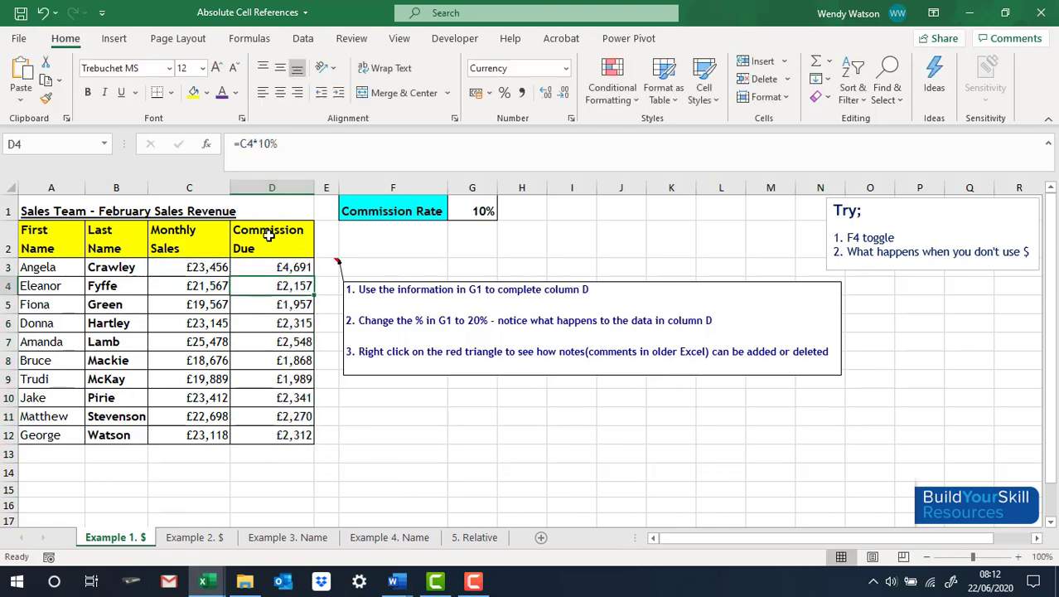
click(256, 266)
drag(313, 275, 312, 439)
- Clear the hard-coded commission formulas from D3:D12
click(402, 437)
drag(264, 268, 292, 434)
key(Delete)
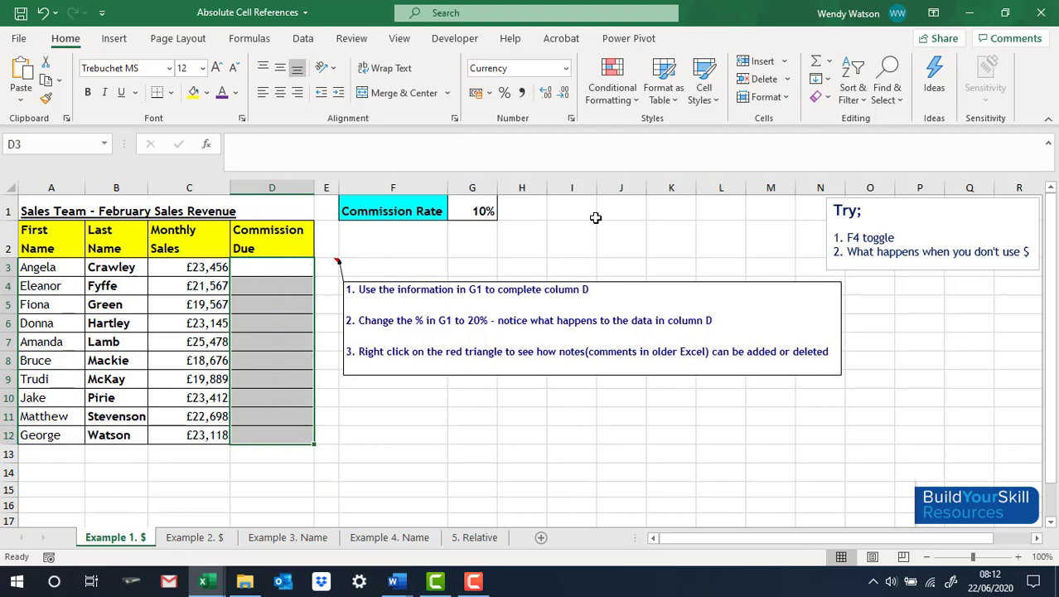
- Enter =C3*G1 in D3 to reference the commission rate cell, and fill the formula to D12
click(470, 209)
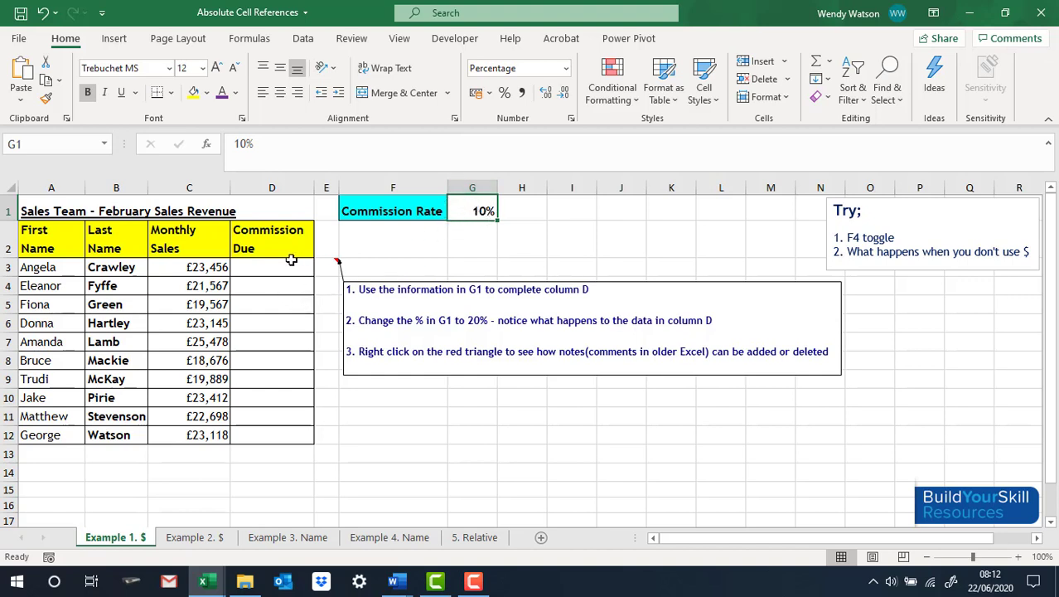
click(264, 266)
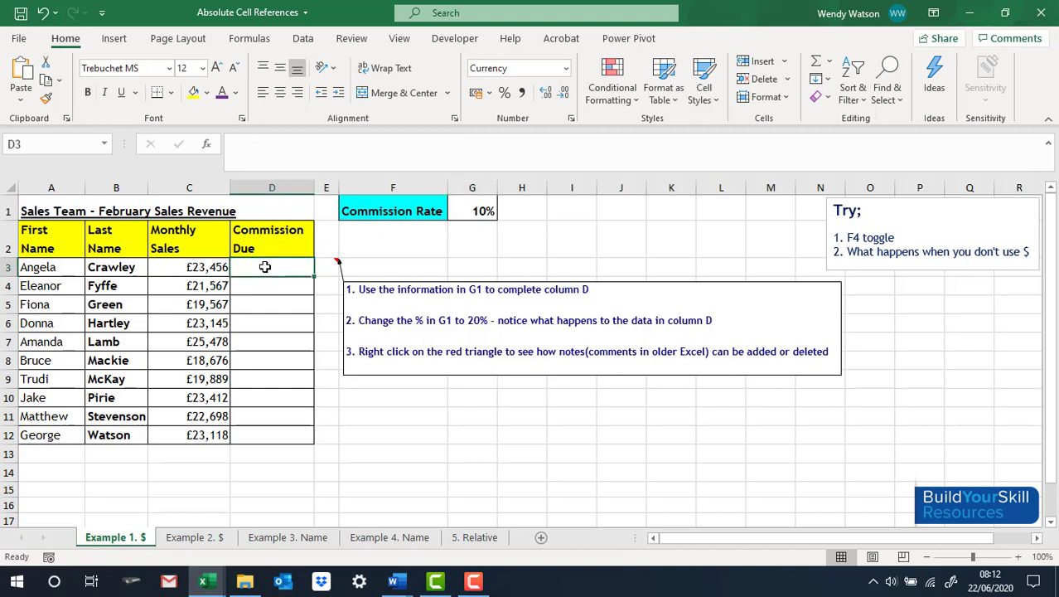
text(=)
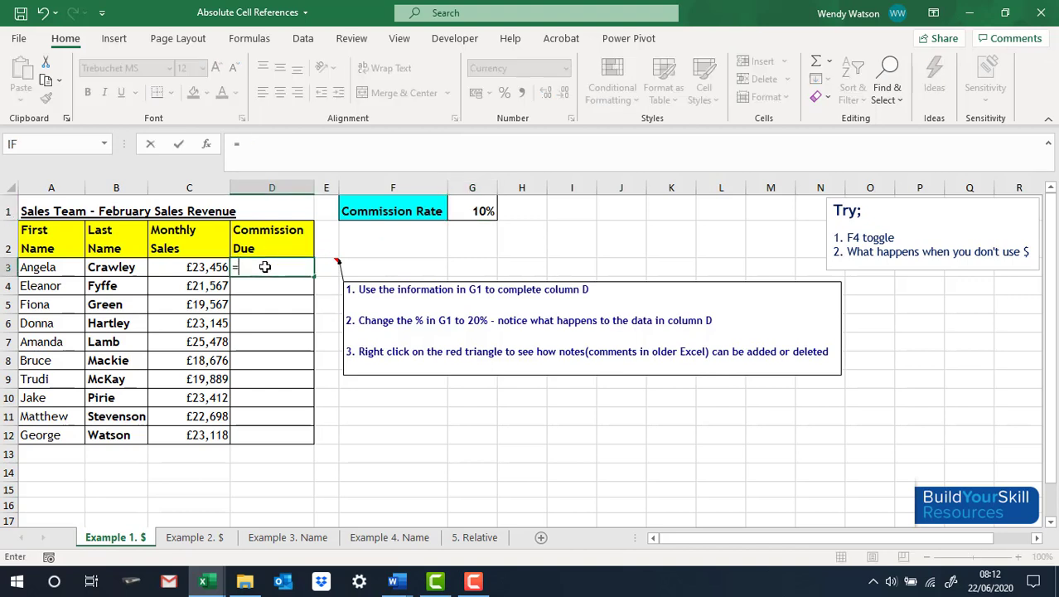
click(173, 266)
text(*)
click(469, 208)
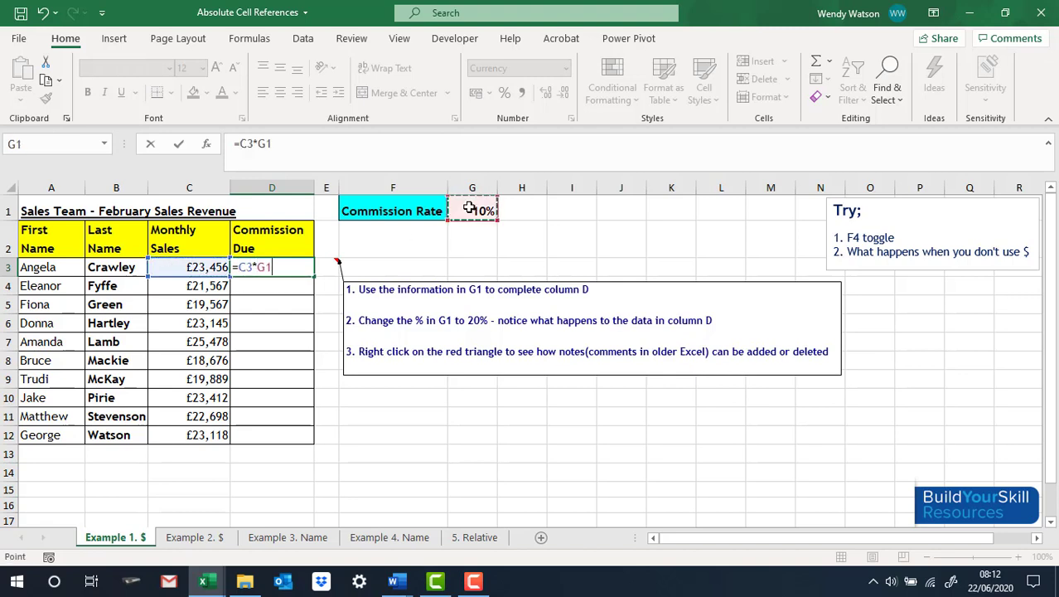
key(Return)
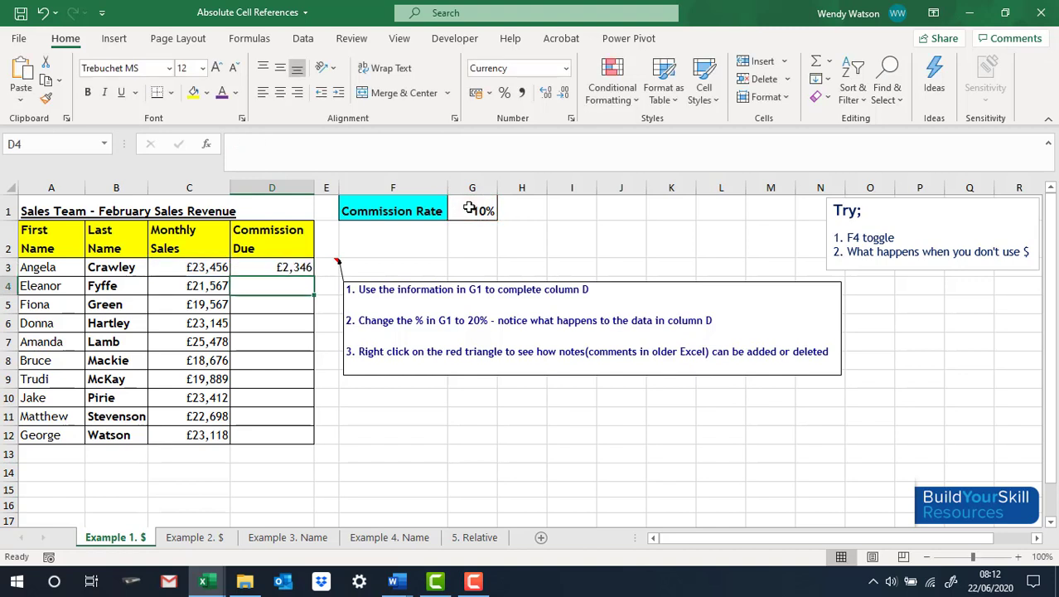
click(263, 268)
drag(315, 279, 310, 443)
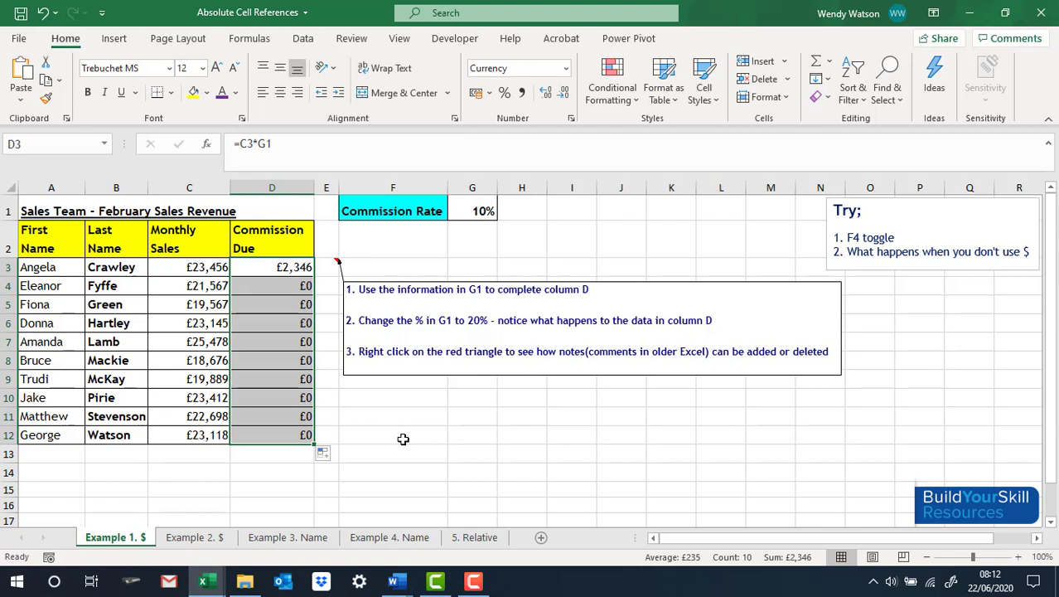
- Compare the commission formulas in D3, D4 and D5 with the rate cells G1, G2 and G3 they refer to
click(271, 266)
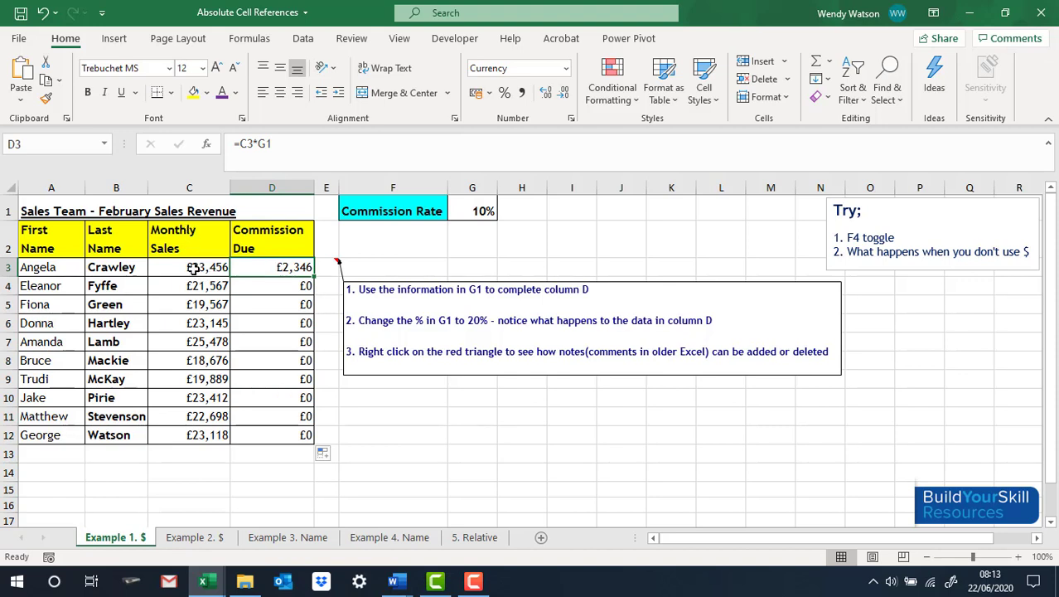
click(484, 210)
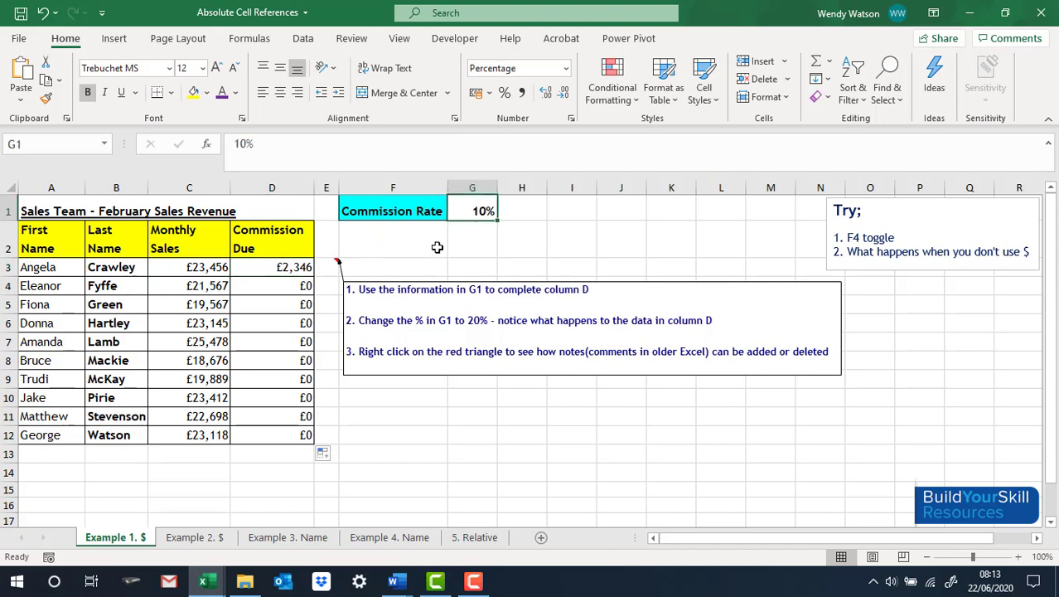
click(283, 286)
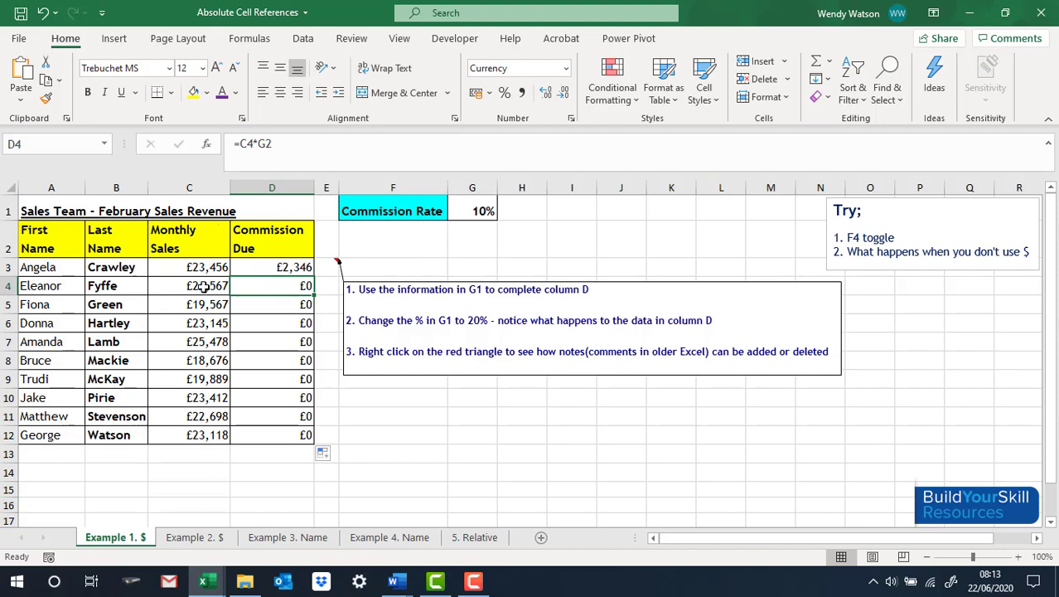
click(481, 237)
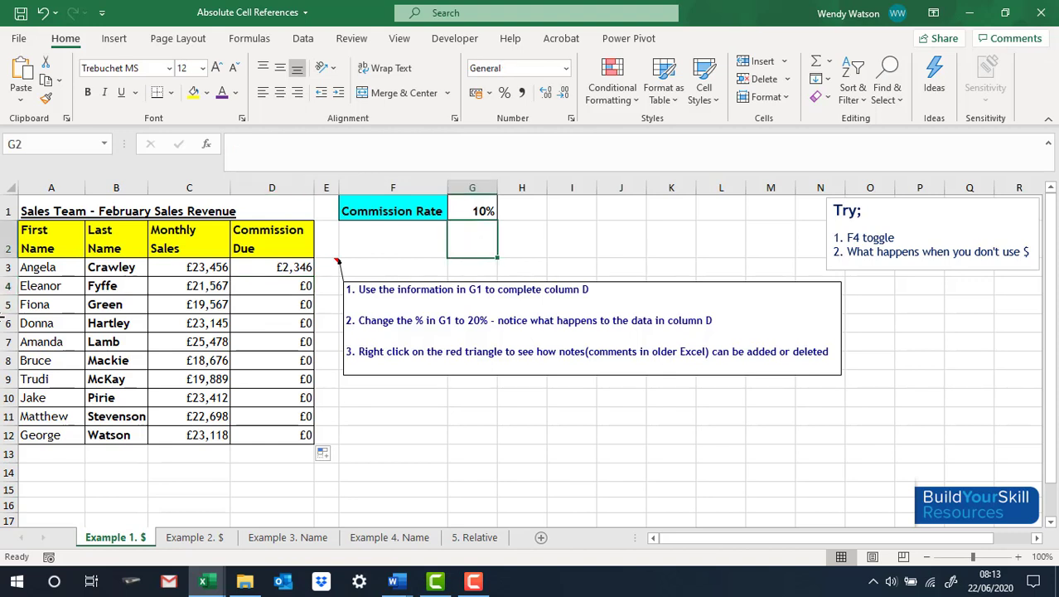
click(276, 304)
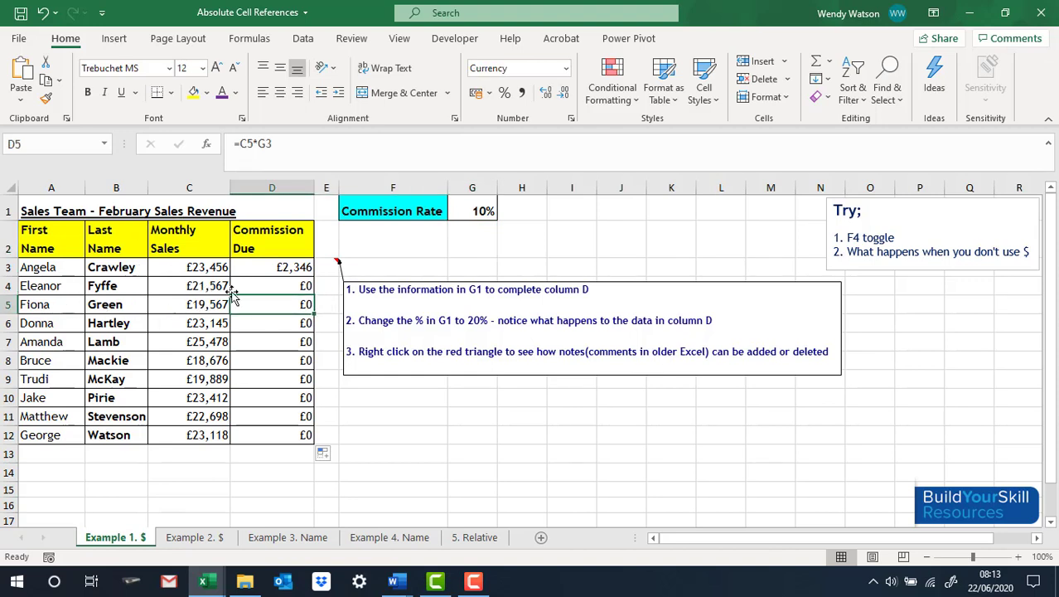
click(472, 268)
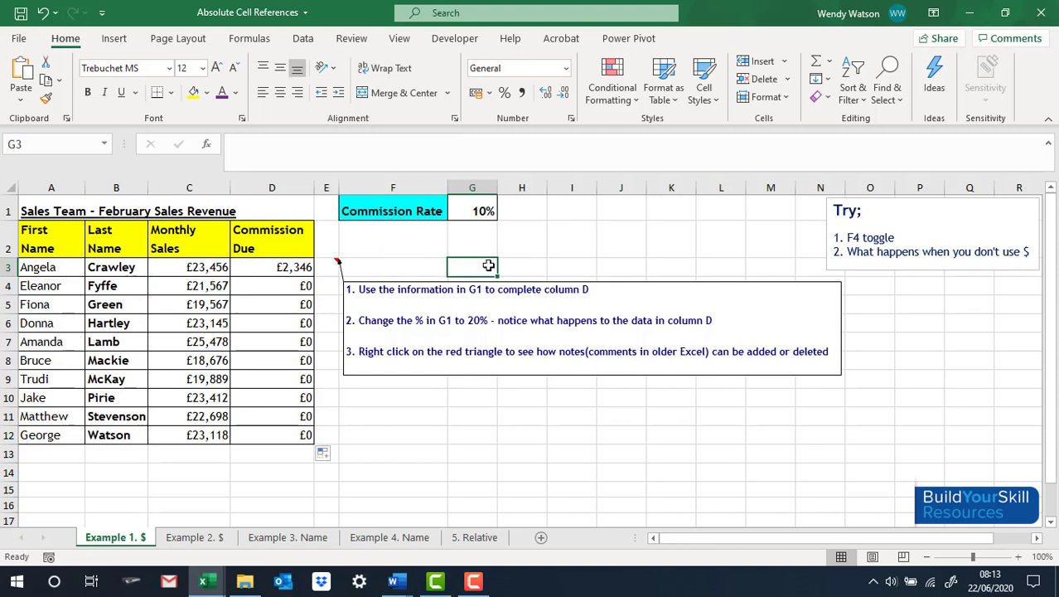
- Clear D3:D12 and enter =C3*$G$1 in D3, making the commission rate reference absolute
drag(286, 267, 313, 428)
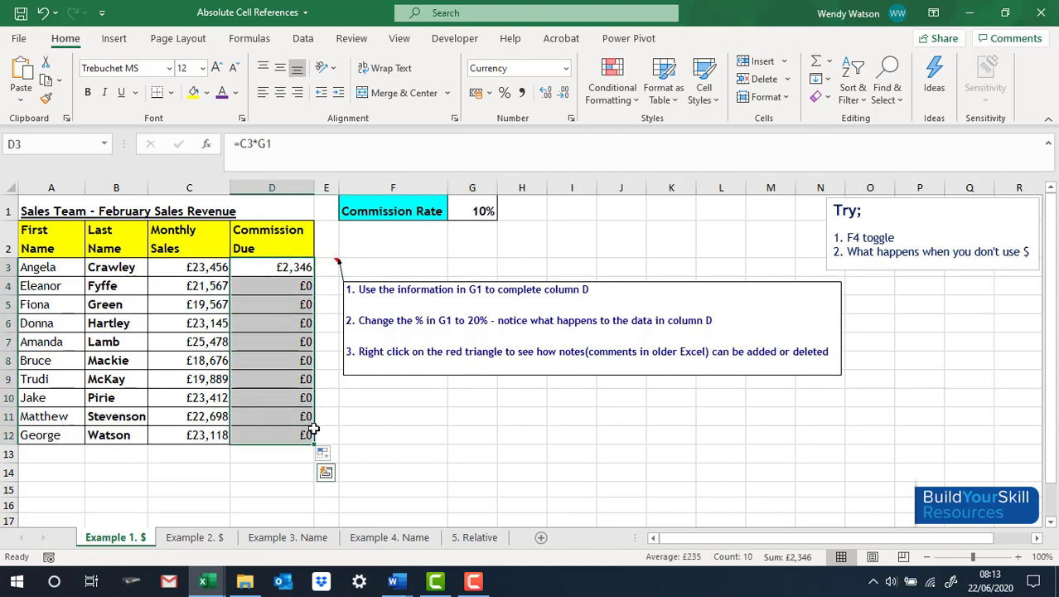
key(Delete)
click(261, 264)
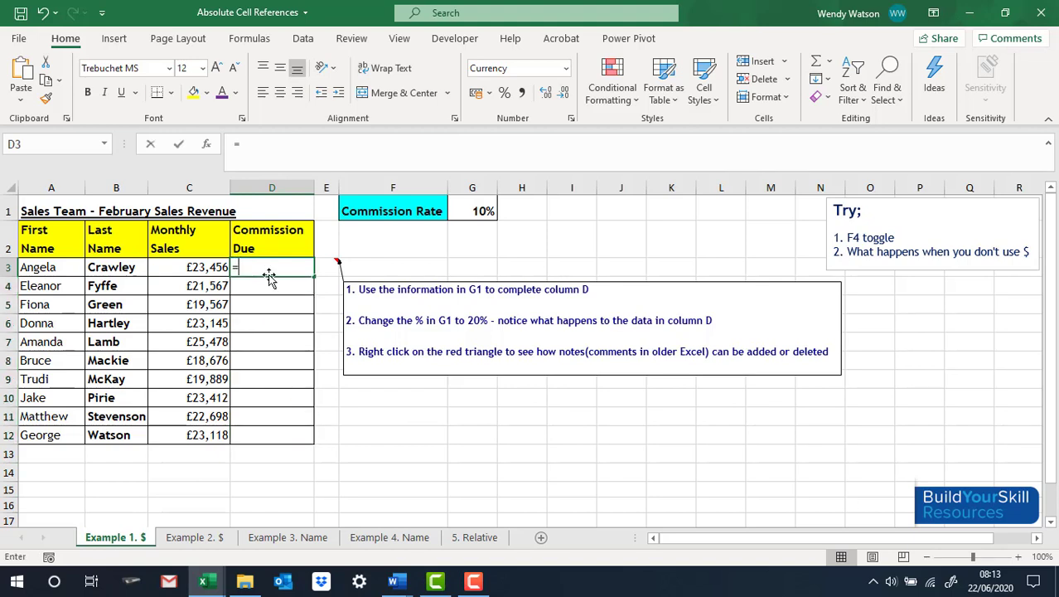
text(=)
click(214, 263)
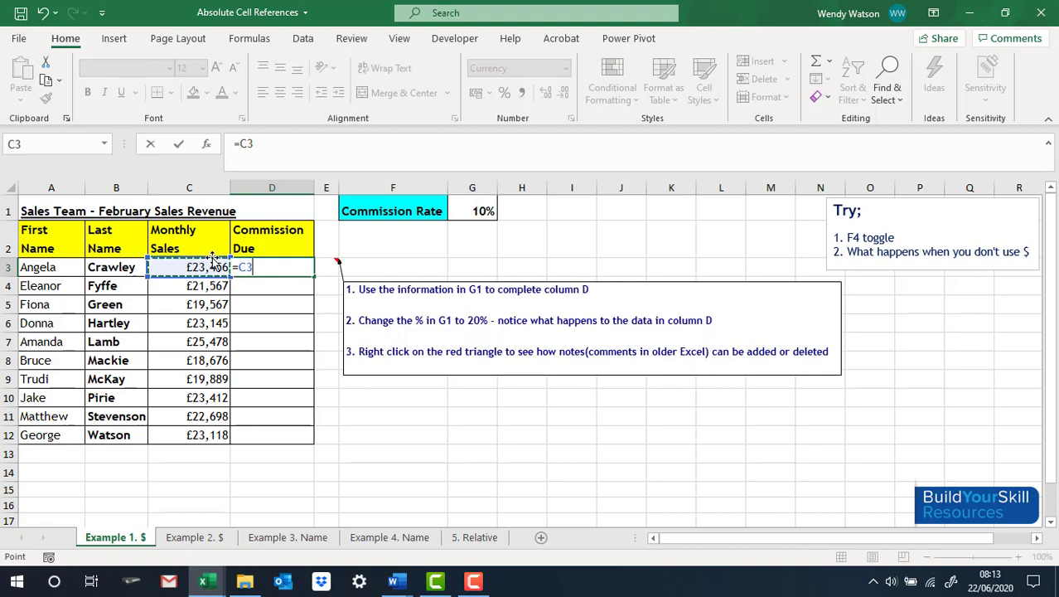
text(*)
click(469, 209)
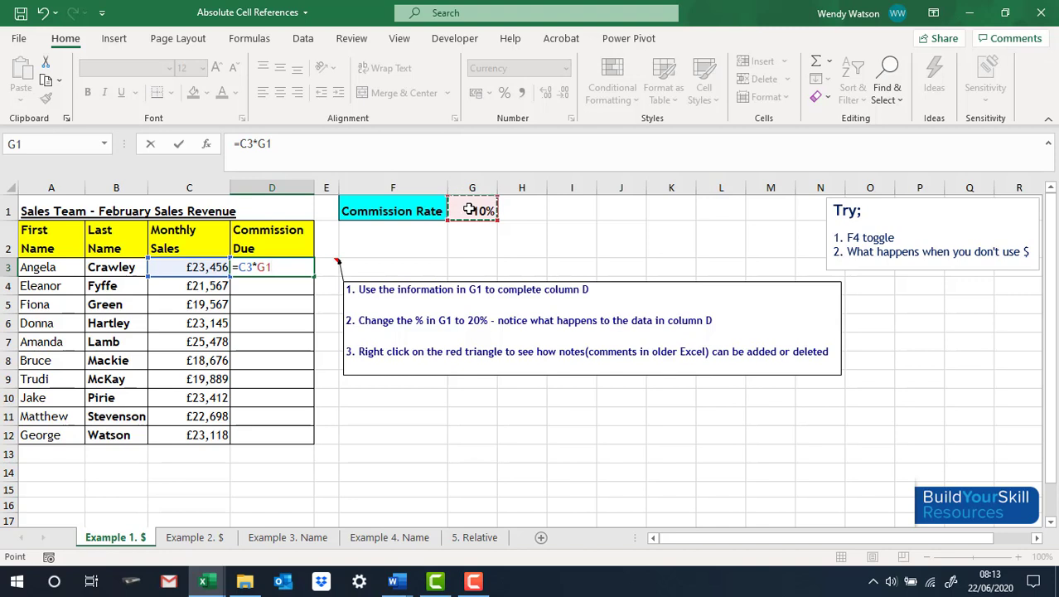
key(F4)
key(F4)
key(F4)
key(F4)
key(F4)
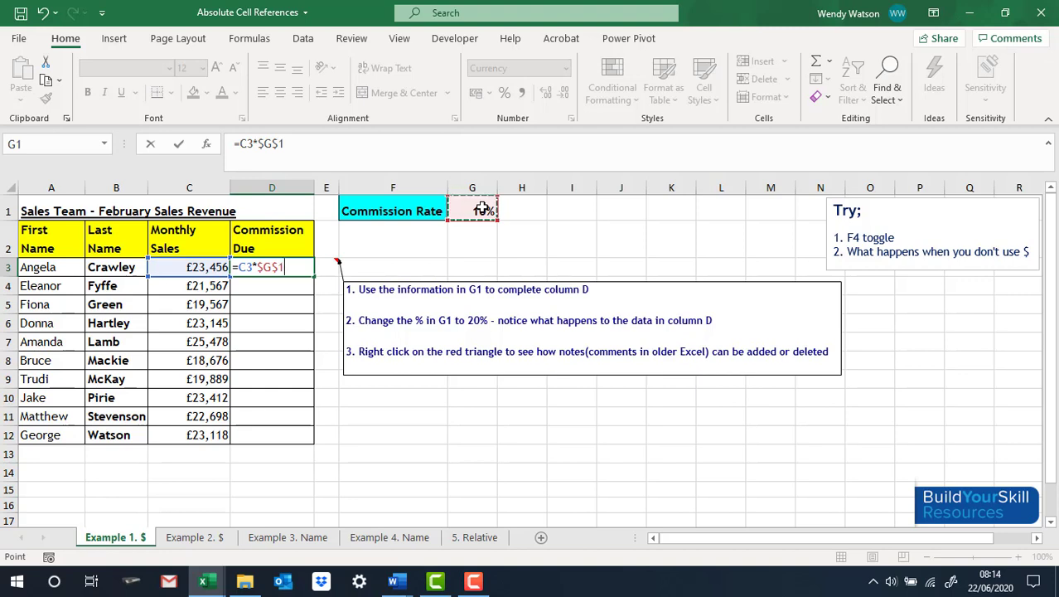
key(Return)
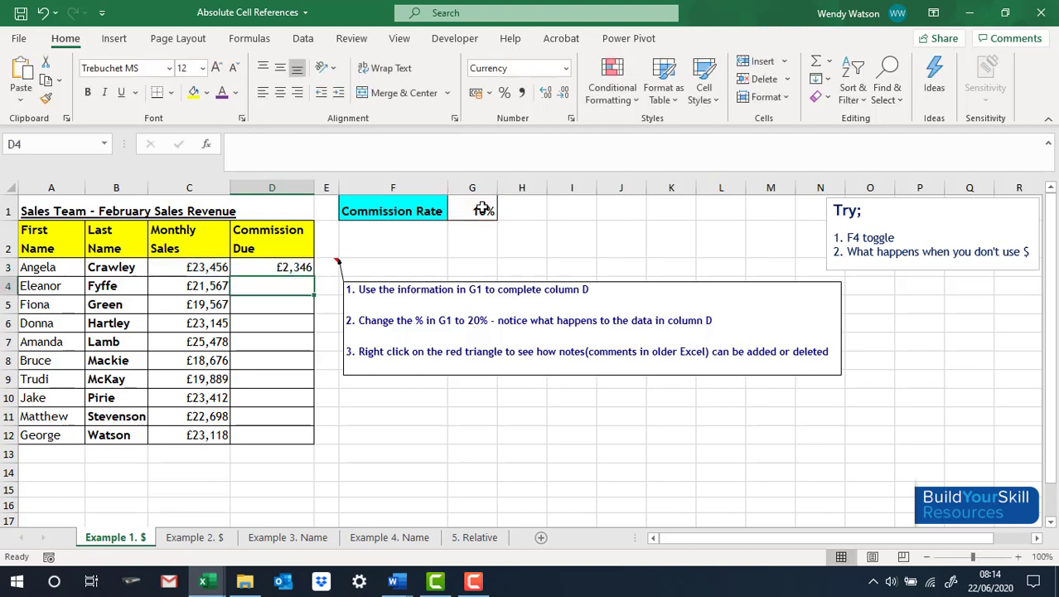
- Fill the absolute-reference commission formula from D3 down to D12
click(253, 265)
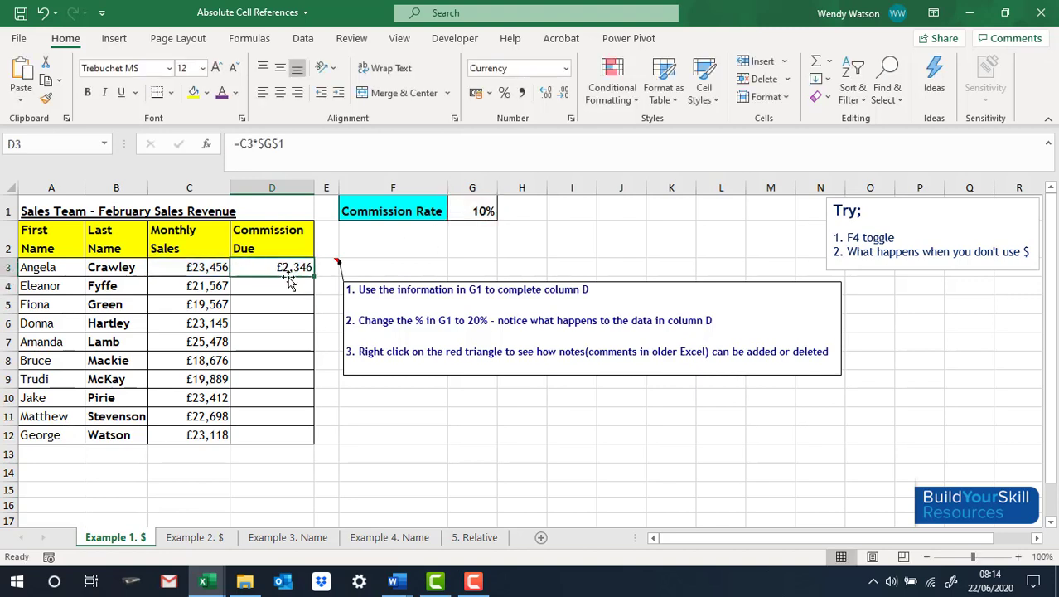
drag(315, 278, 307, 440)
- Examine the filled commission formulas from D4 down to D12 and compare their references to the commission rate cell
click(276, 285)
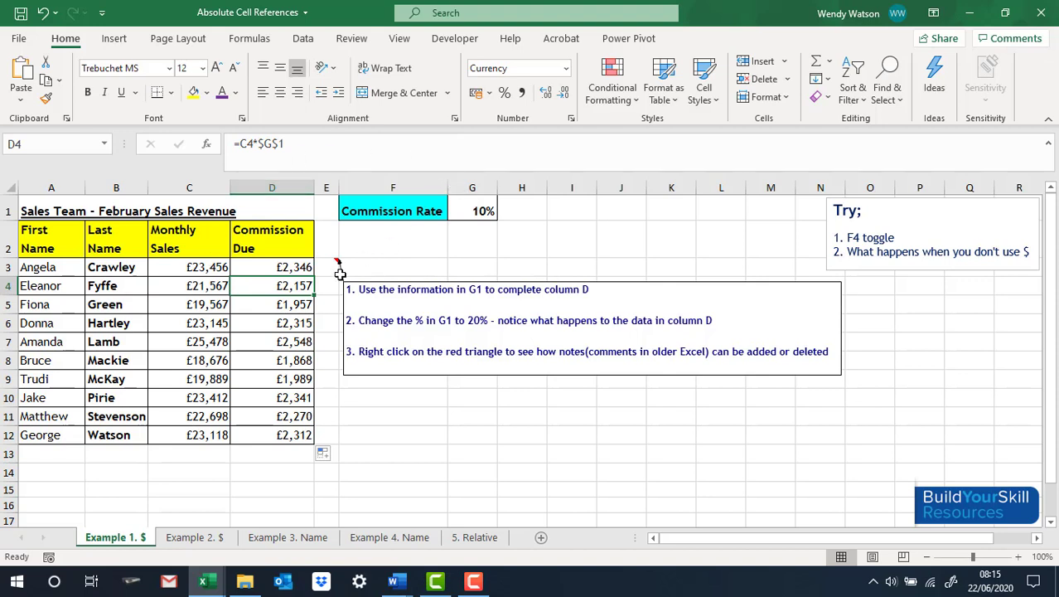
click(258, 306)
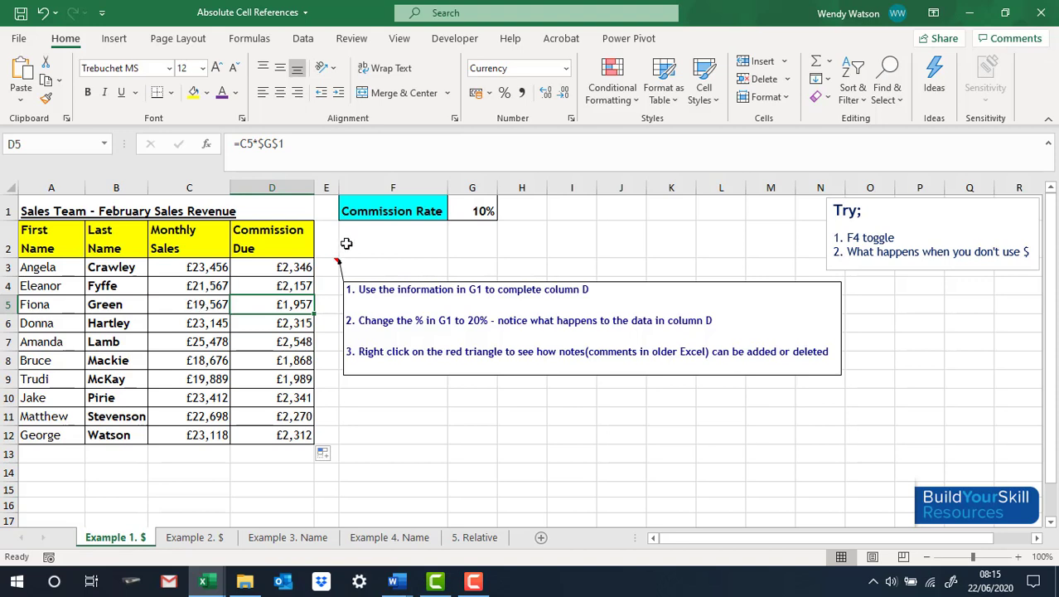
click(280, 330)
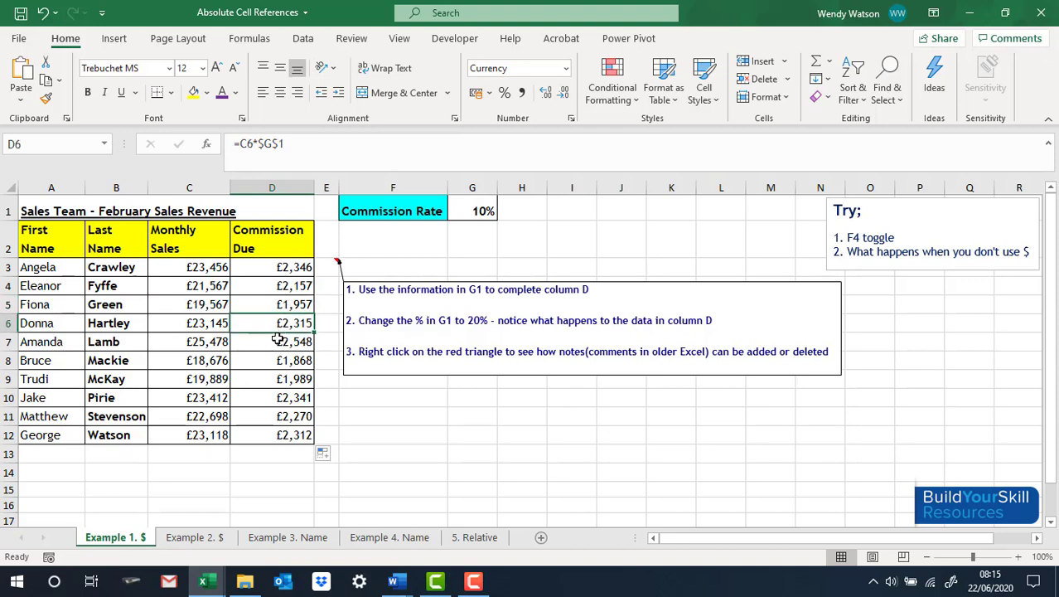
click(280, 340)
click(279, 358)
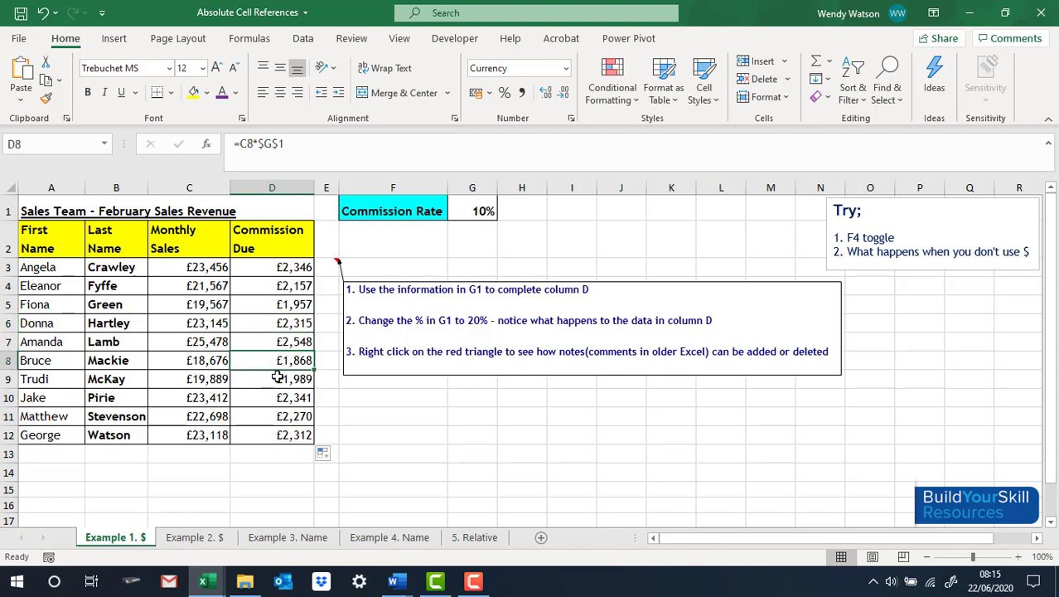
click(276, 379)
click(275, 396)
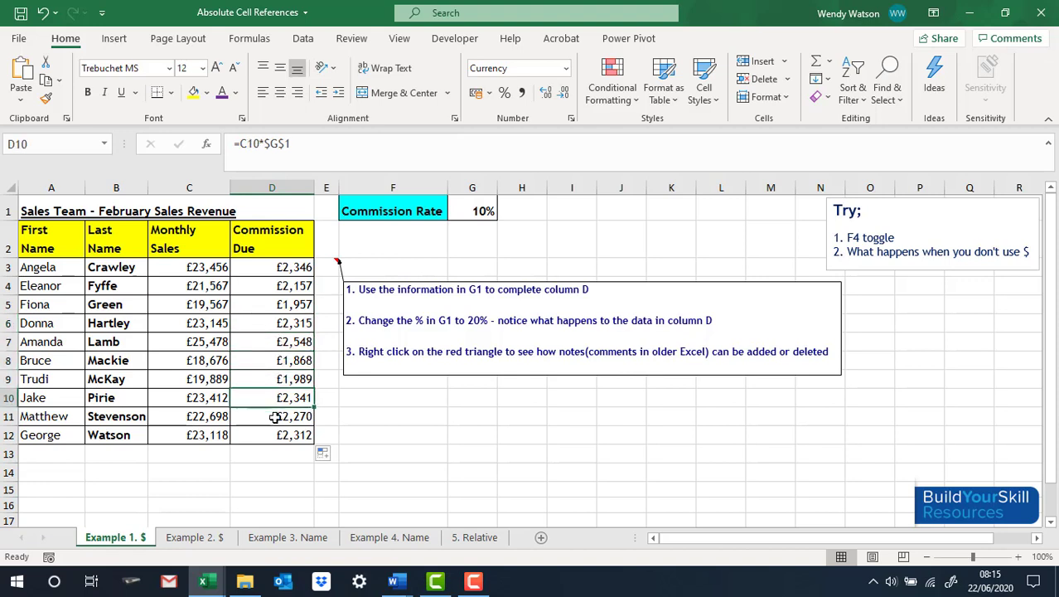
click(283, 417)
click(292, 434)
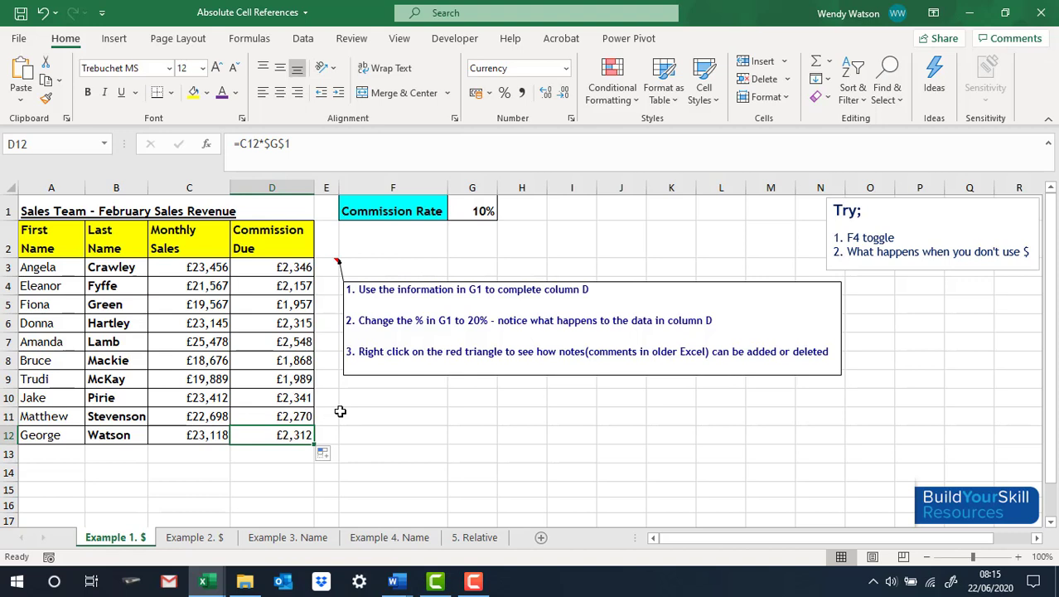
- Set the commission rate in G1 to 20%
click(469, 211)
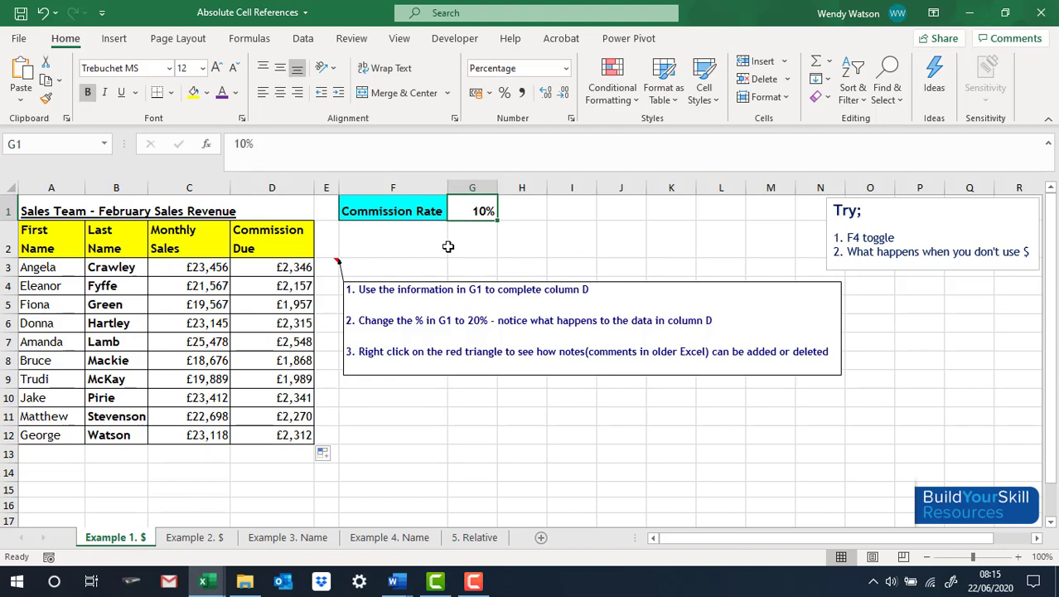
text(20)
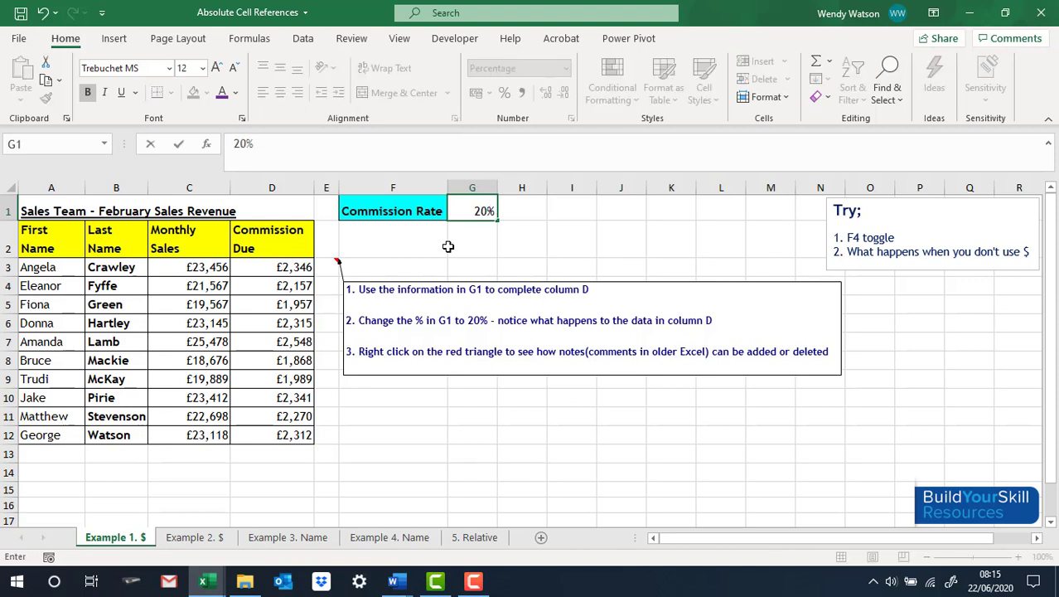
key(Return)
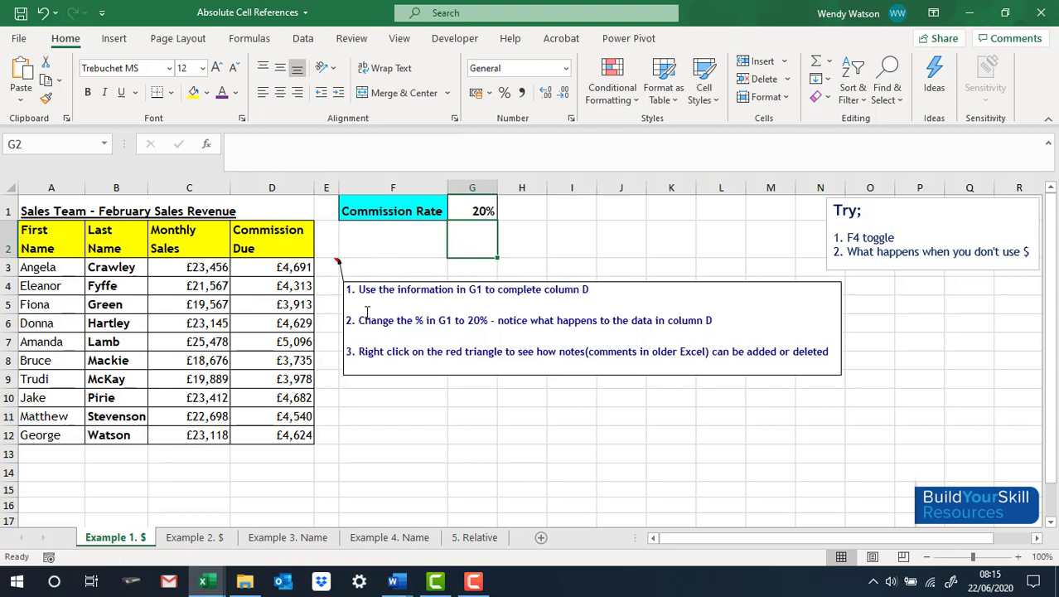
- Check which note commands are available for cell E3
click(331, 267)
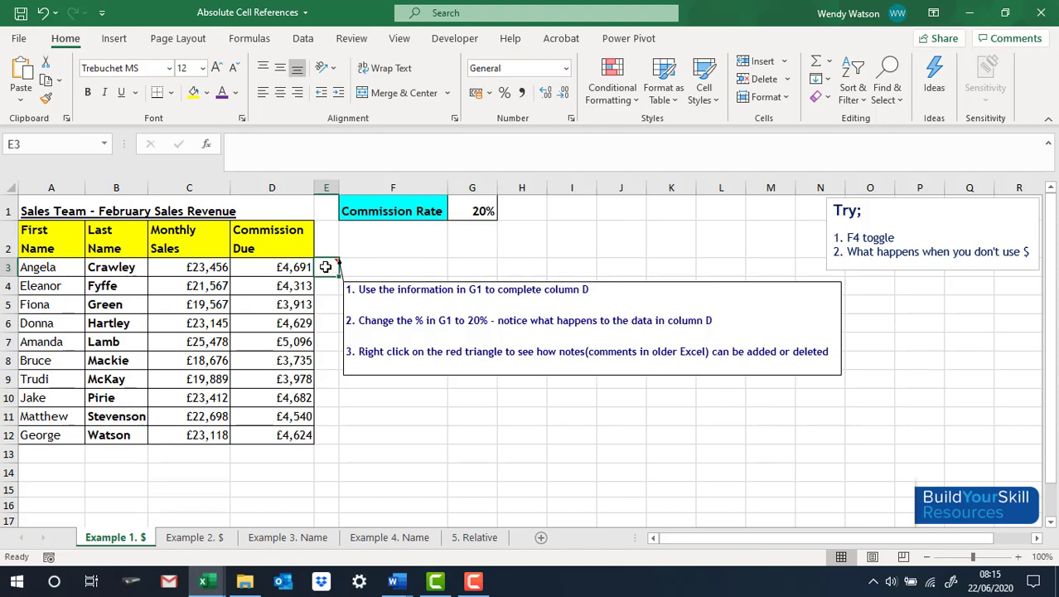
right_click(325, 267)
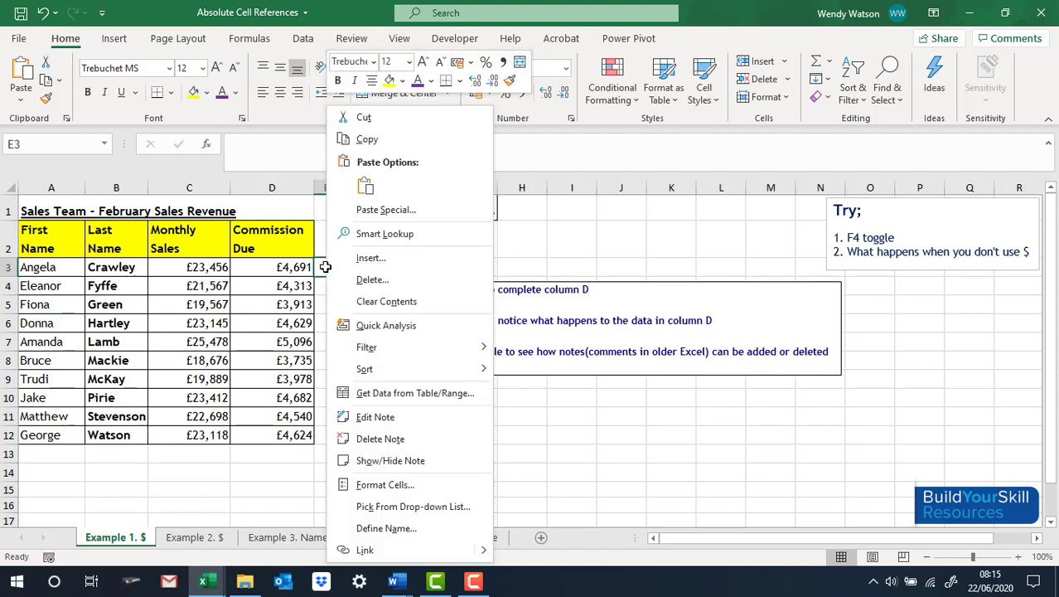
key(Escape)
- Insert a new note on cell F12 and delete the author name from it, leaving it blank
click(410, 437)
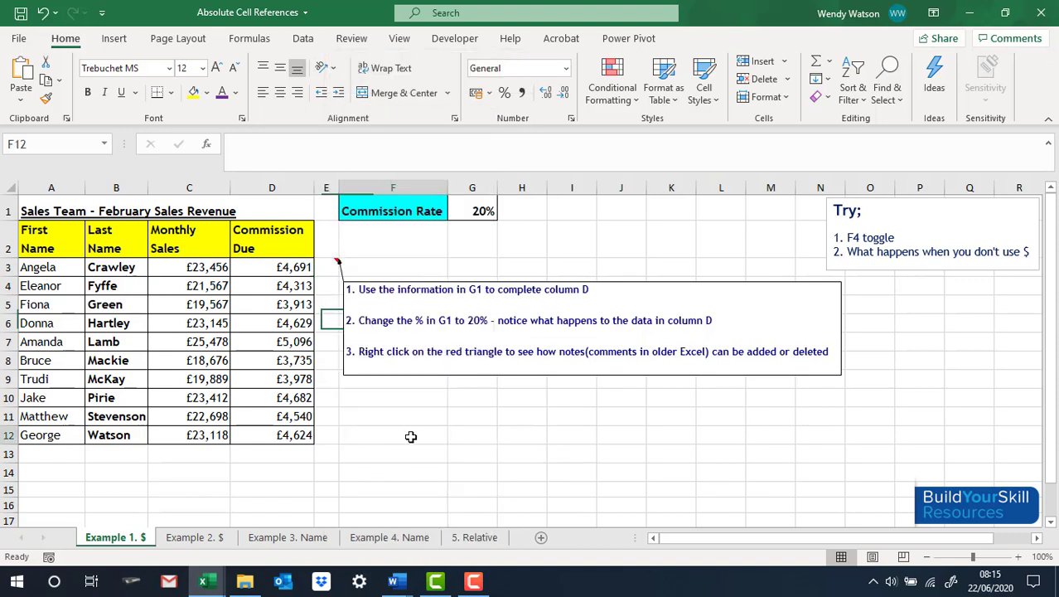
right_click(410, 436)
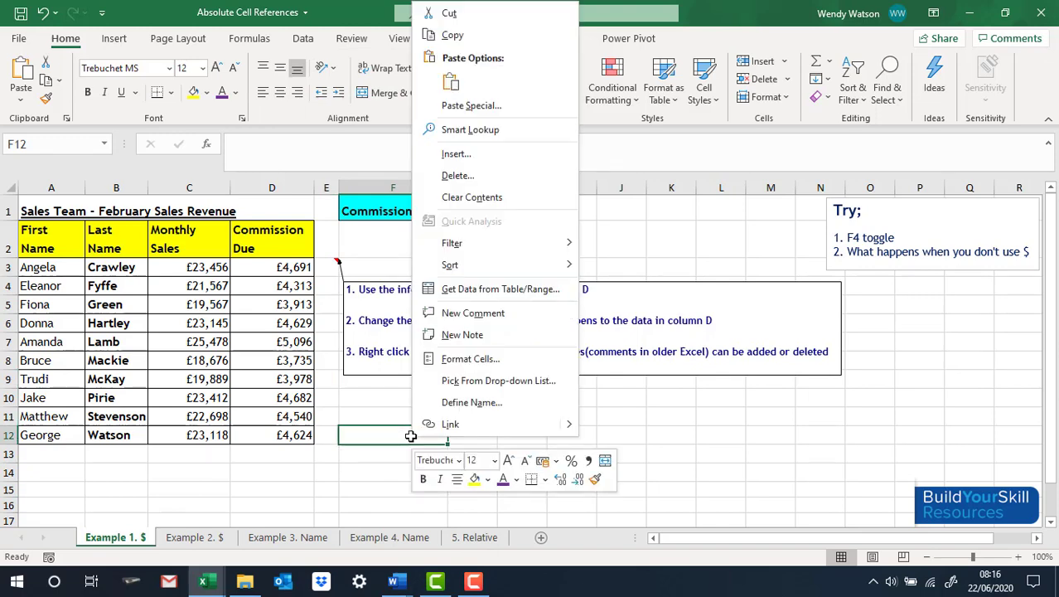
click(461, 341)
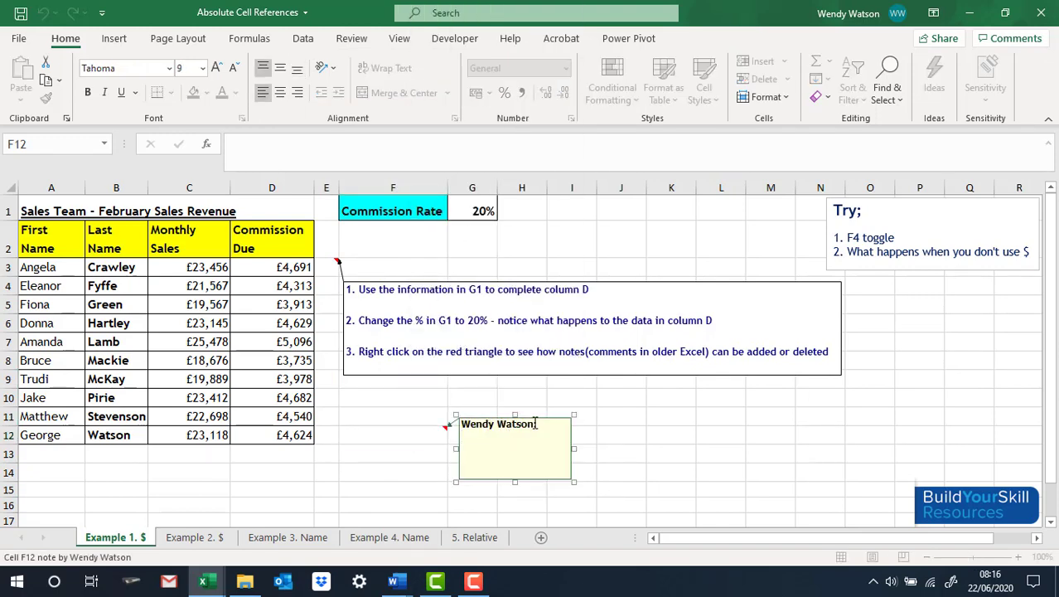
key(ctrl+a)
key(BackSpace)
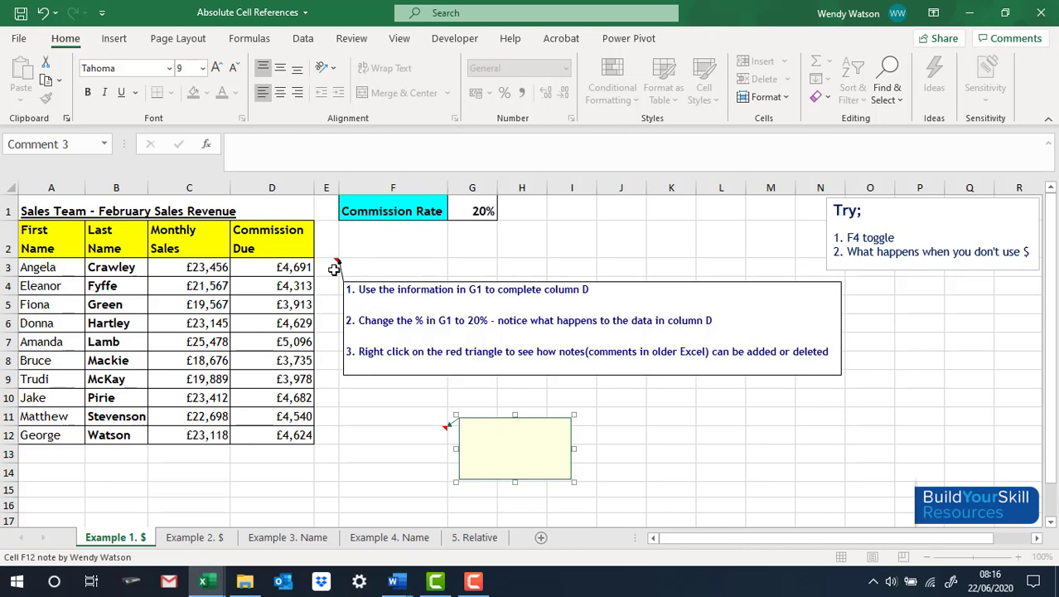
- On the Example 2. $ sheet, enter =B3*$G$1 in C3 for the discount and fill the formula down to C12
click(192, 537)
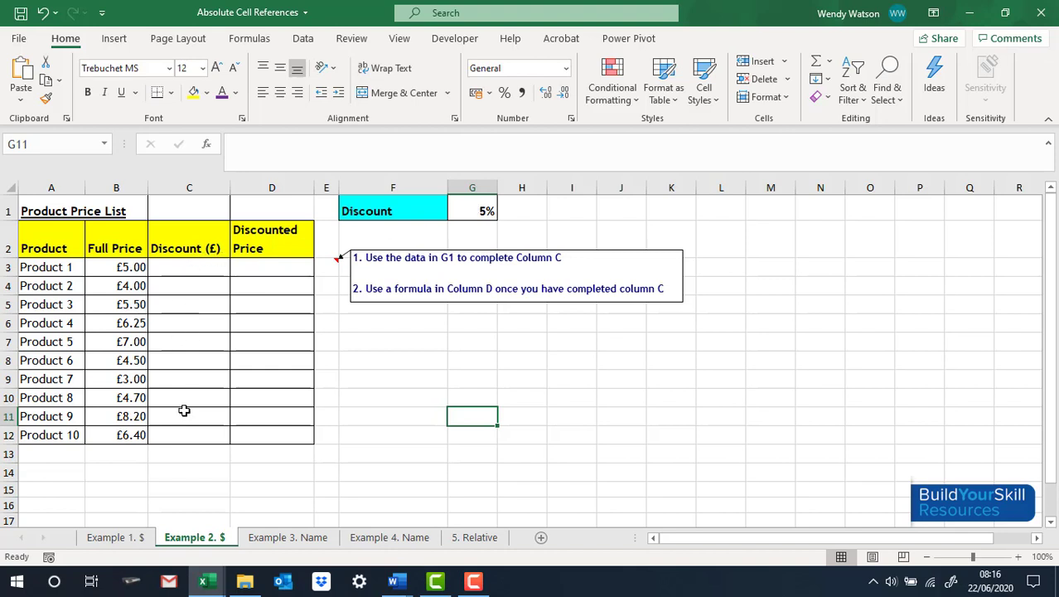
click(176, 271)
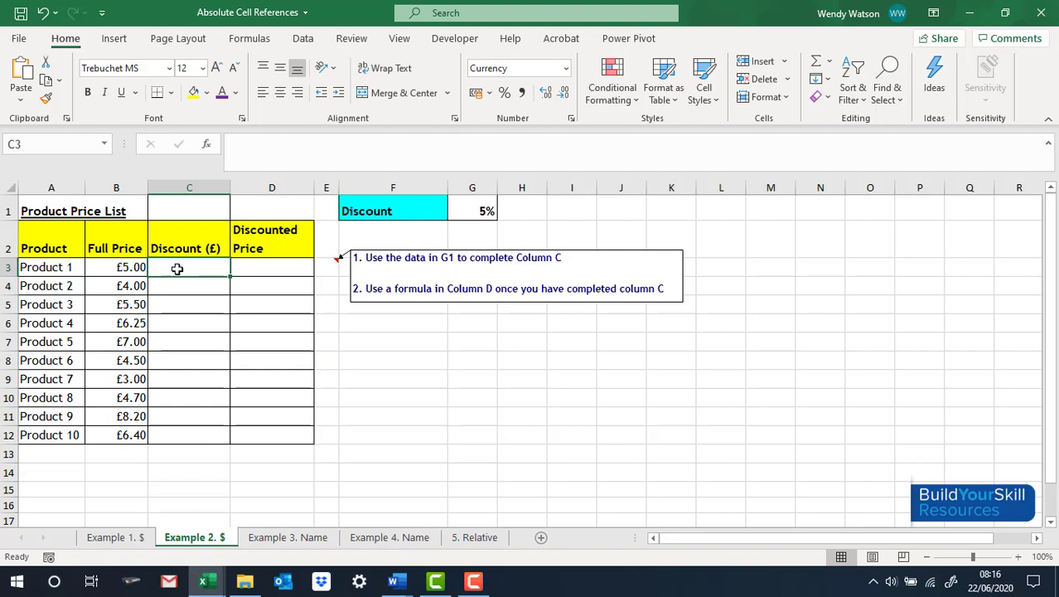
text(=)
click(113, 267)
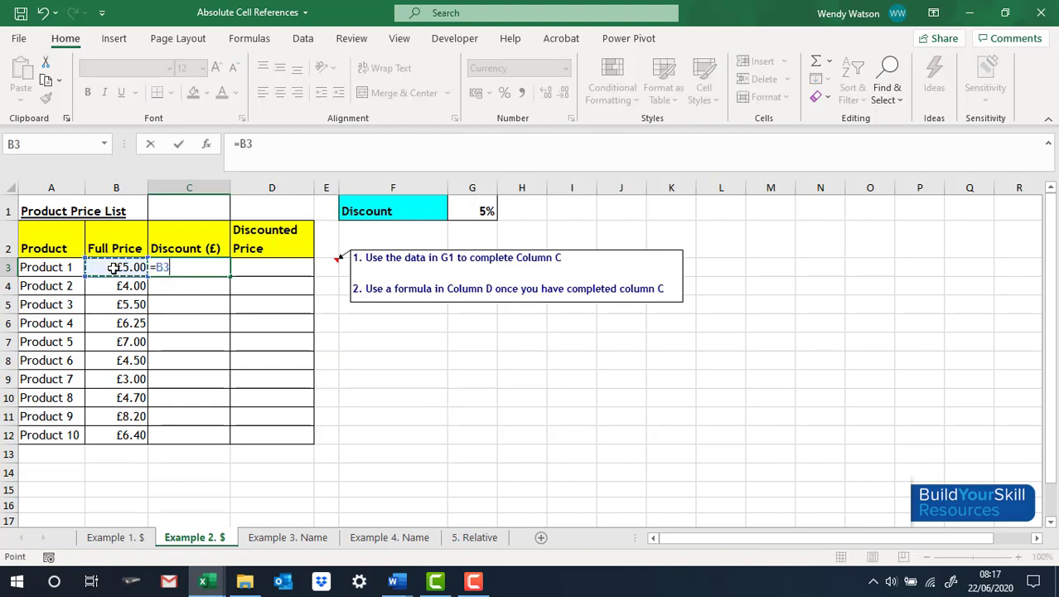
text(*)
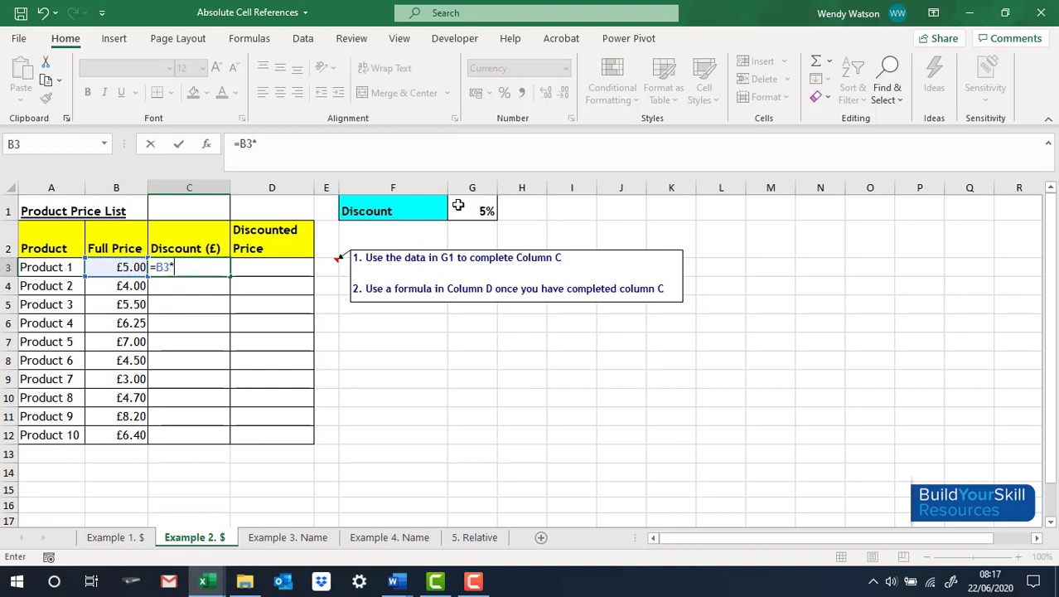
click(460, 206)
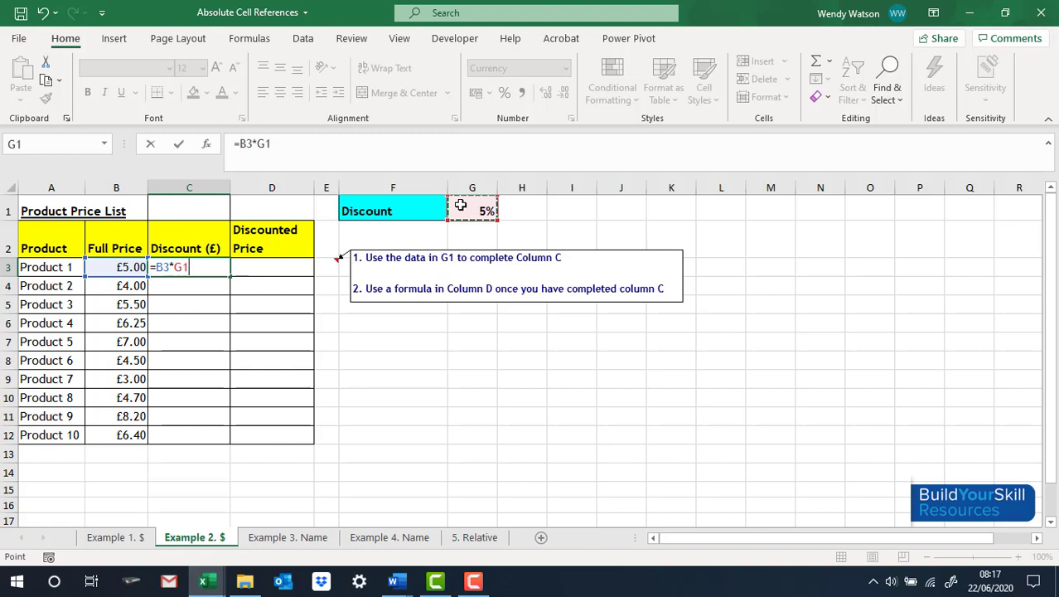
key(F4)
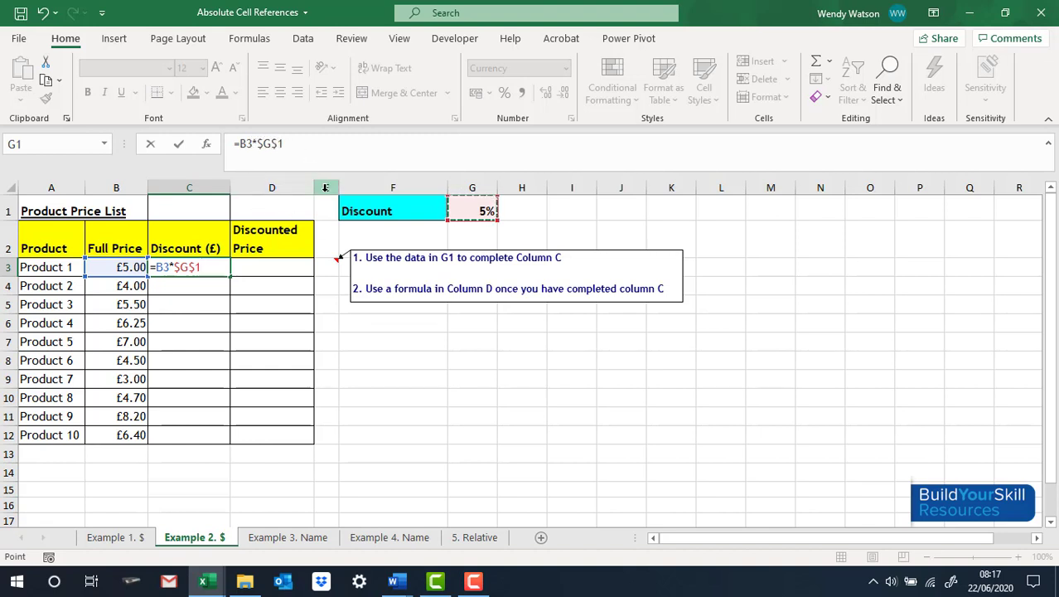
key(Return)
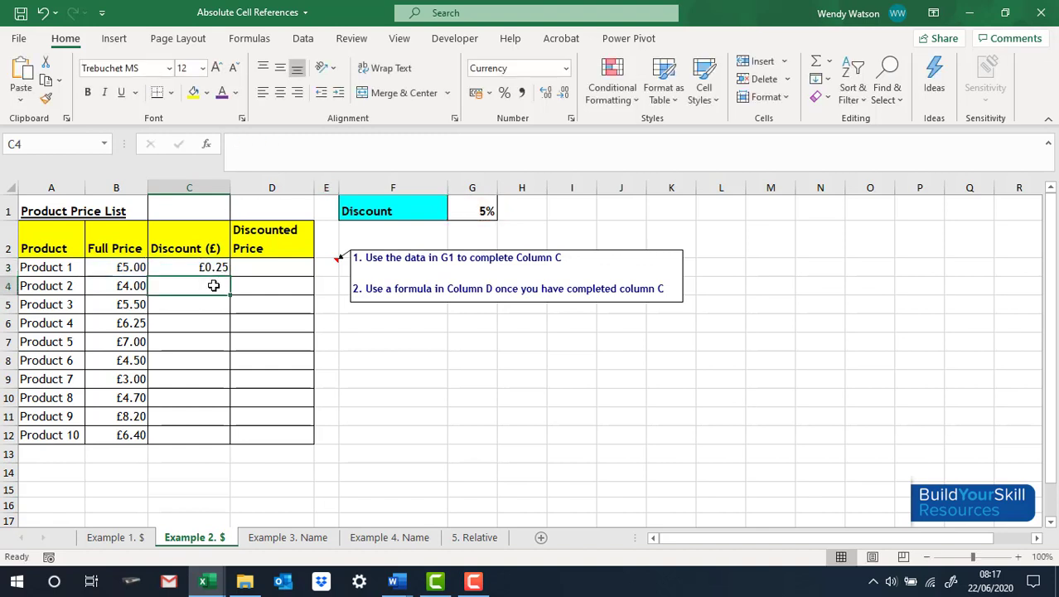
click(214, 269)
drag(233, 276, 235, 443)
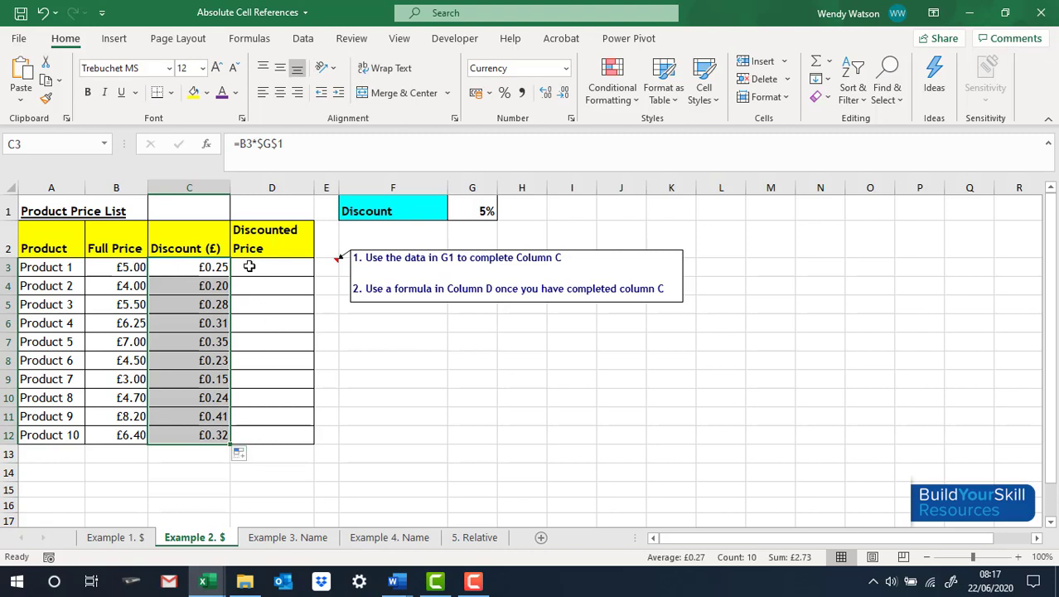
- Enter =B3-C3 in D3 for the discounted price and fill the formula down to D12
click(249, 266)
text(=)
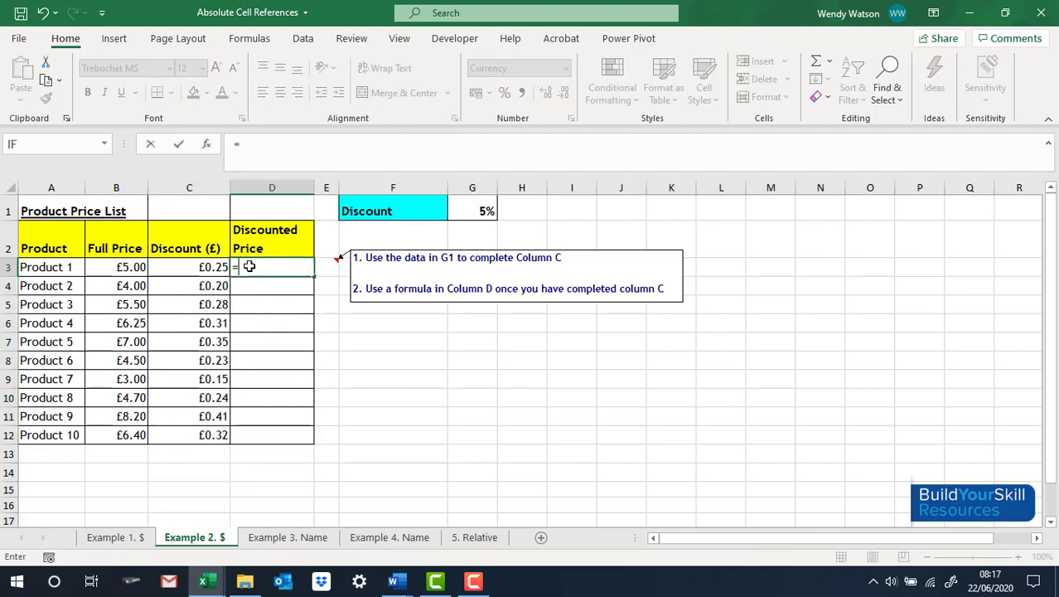
click(139, 266)
text(-)
click(165, 264)
key(Return)
click(294, 266)
drag(313, 278, 322, 438)
click(396, 416)
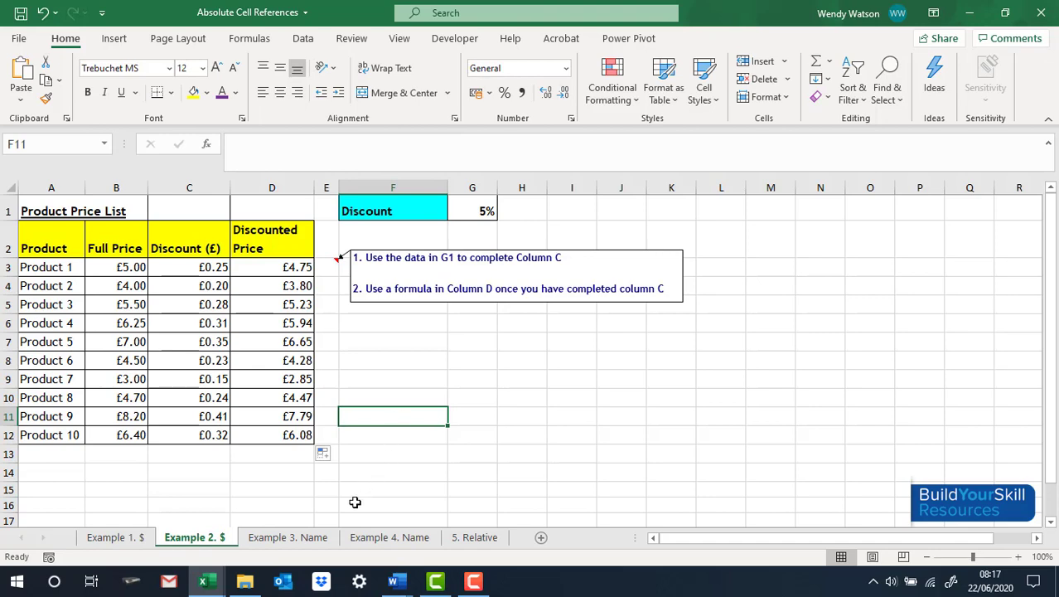
- On the Example 3. Name sheet, name the commission rate cell G1 COMM_RATE
click(310, 538)
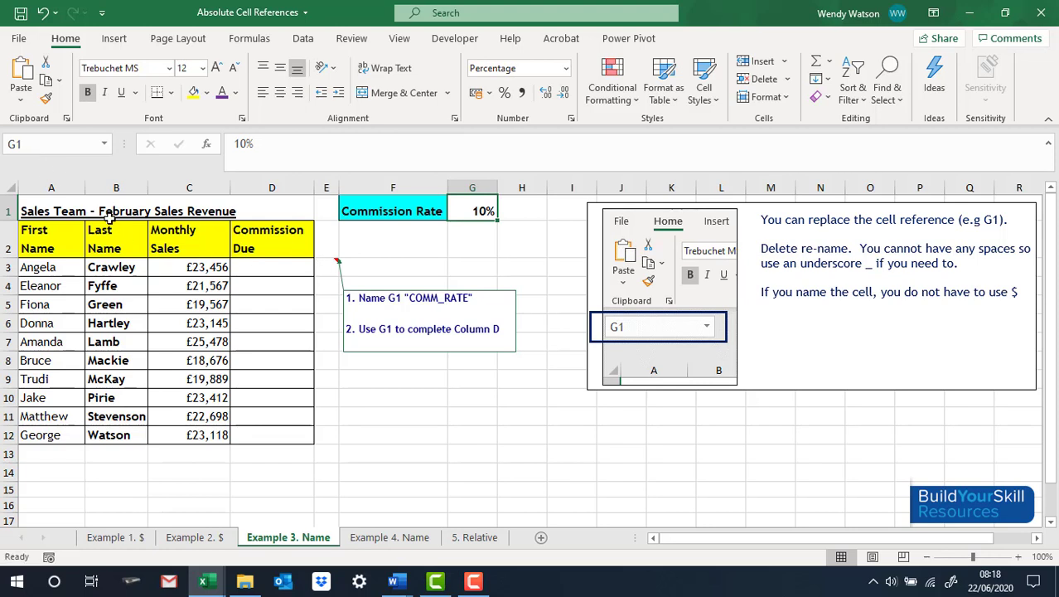
click(35, 142)
key(BackSpace)
text(ATE)
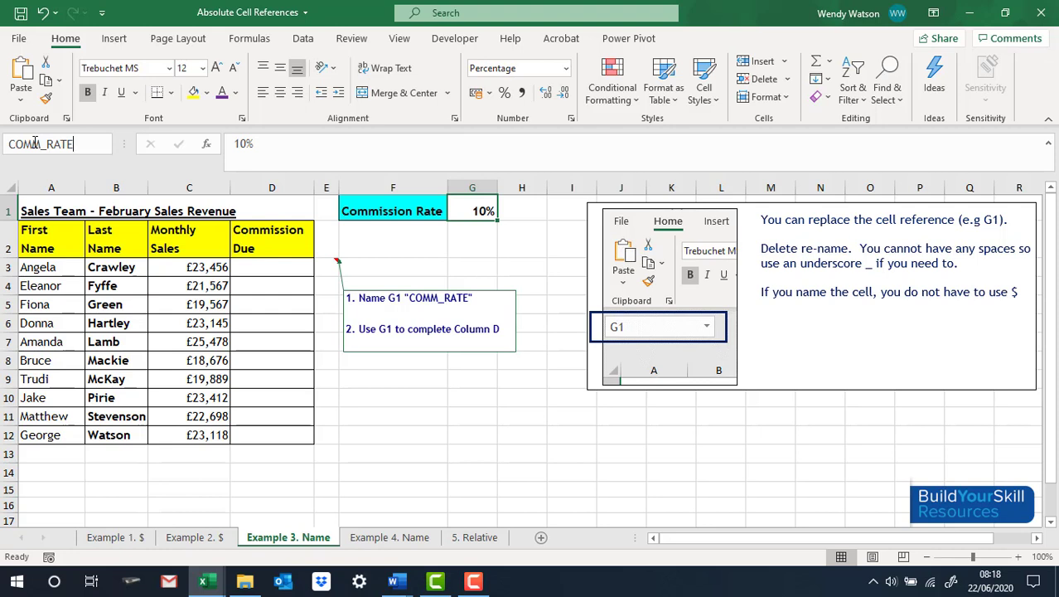
key(Return)
click(501, 250)
click(479, 211)
- Enter =C3*COMM_RATE in D3 using the named cell, and fill the commission formula down to D12
click(260, 267)
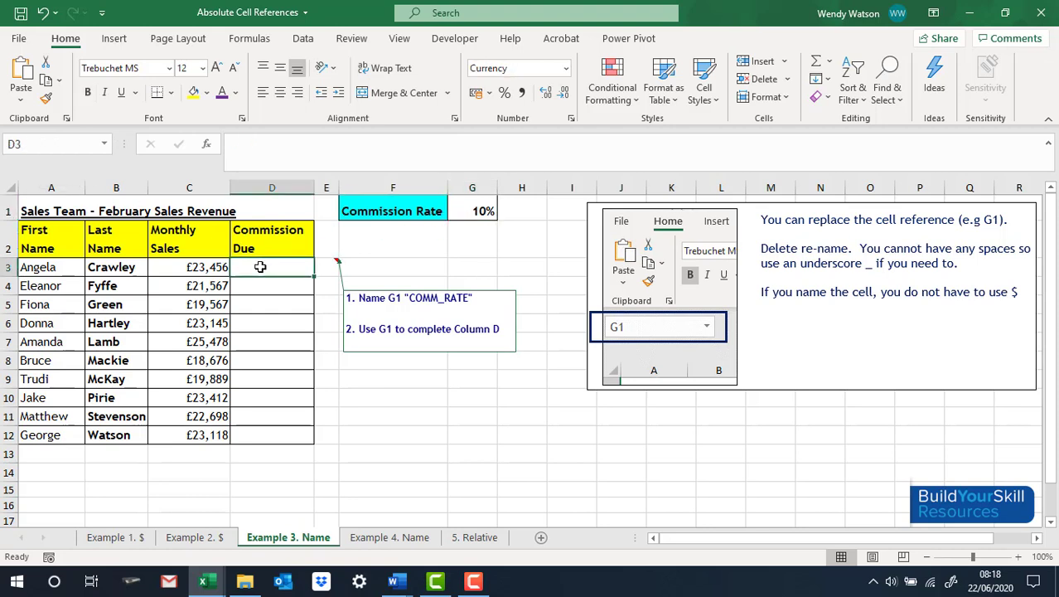
text(=)
click(203, 267)
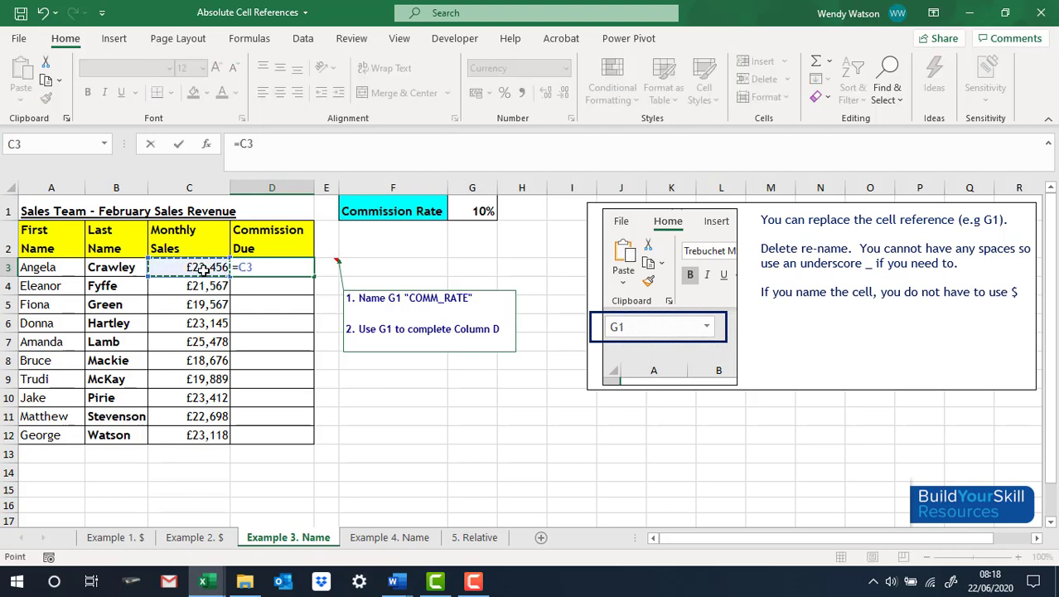
text(*)
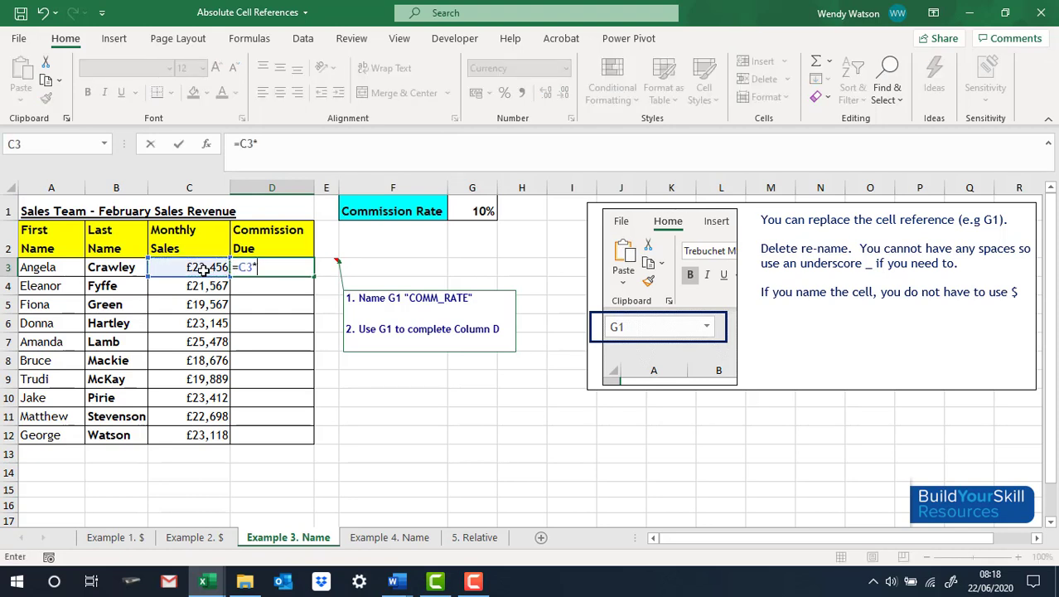
click(468, 212)
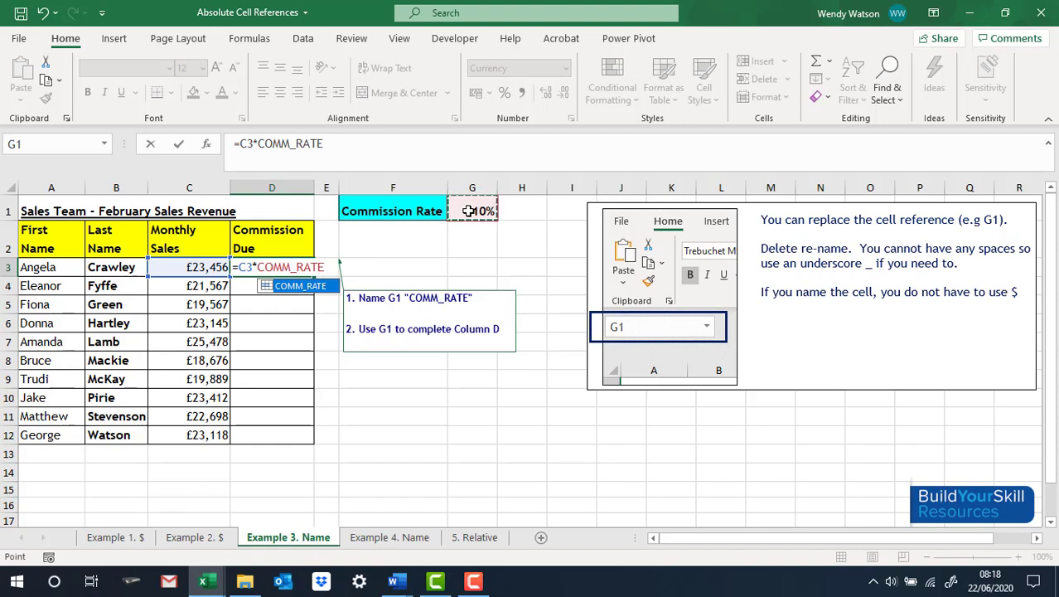
key(Return)
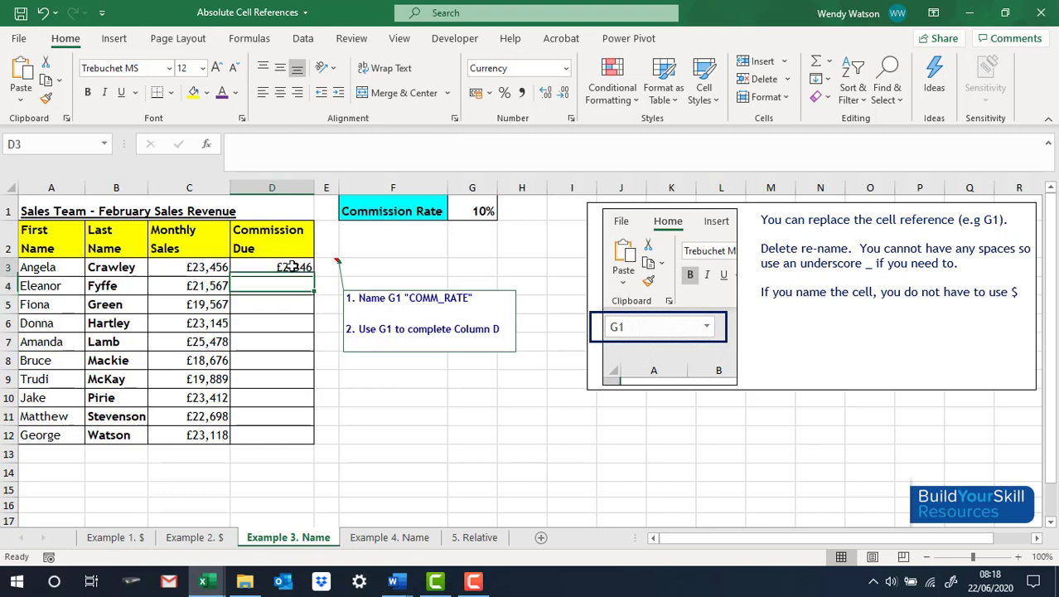
click(295, 266)
drag(314, 276, 310, 441)
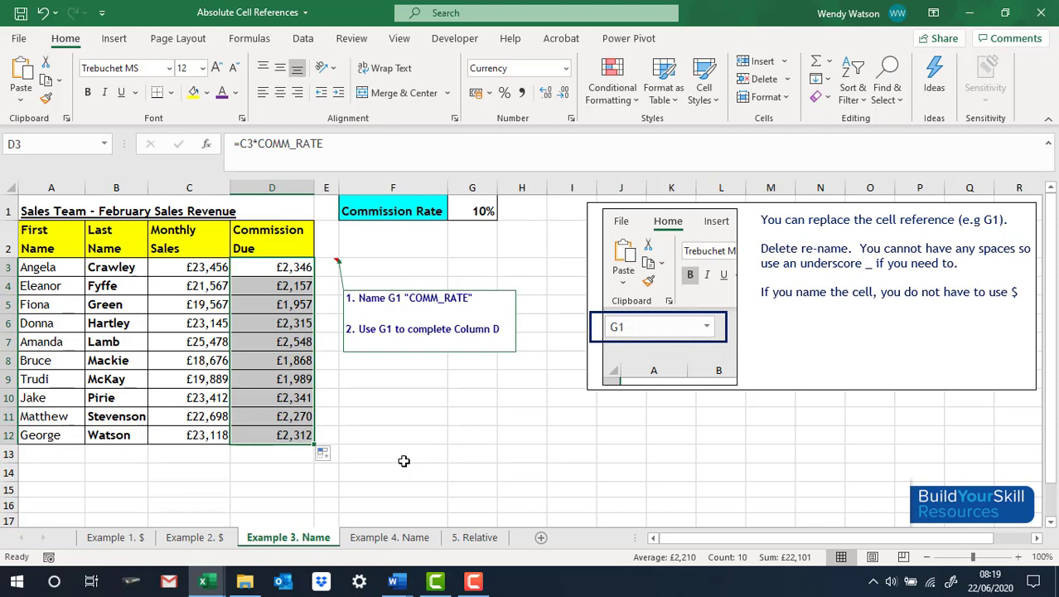
- On the Example 4. Name sheet, name the discount rate cell G1 Discount
click(386, 539)
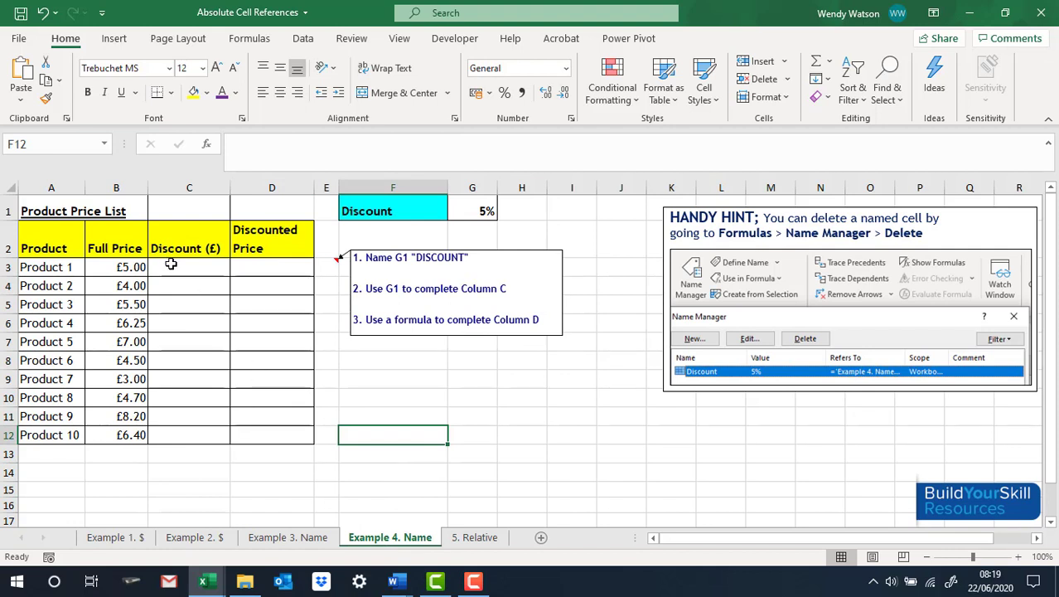
click(477, 209)
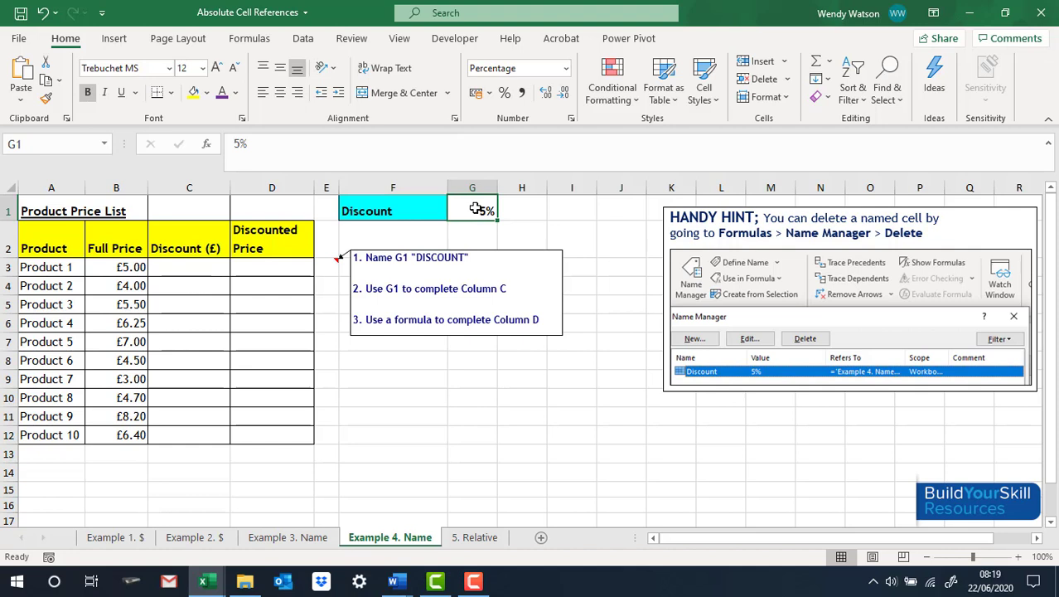
click(27, 141)
key(BackSpace)
text(Discount)
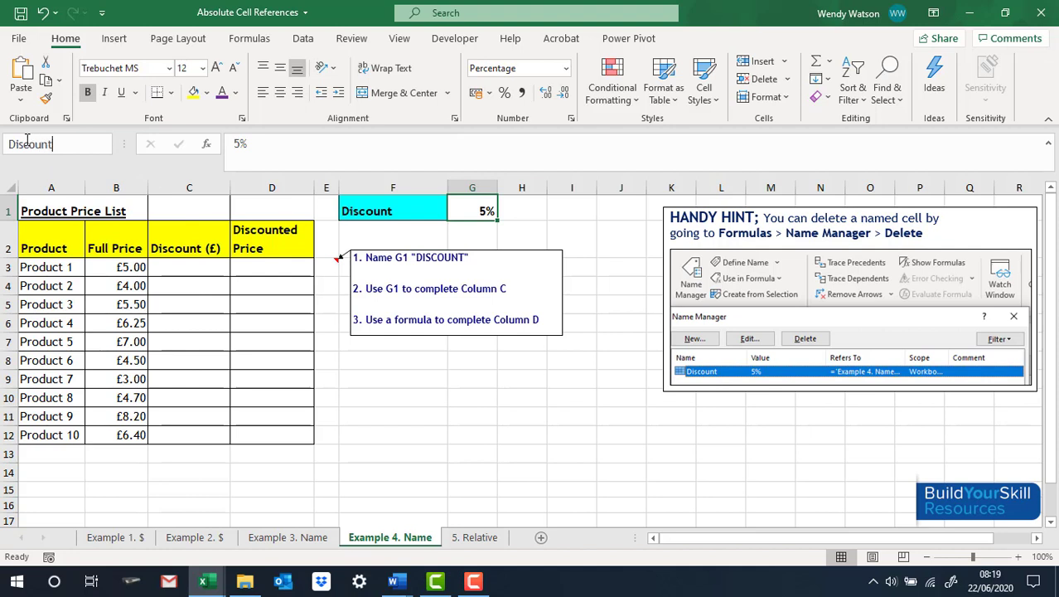
key(Return)
- Enter =B3*Discount in C3 using the named cell, and fill the discount formula down to C12
click(165, 266)
text(=)
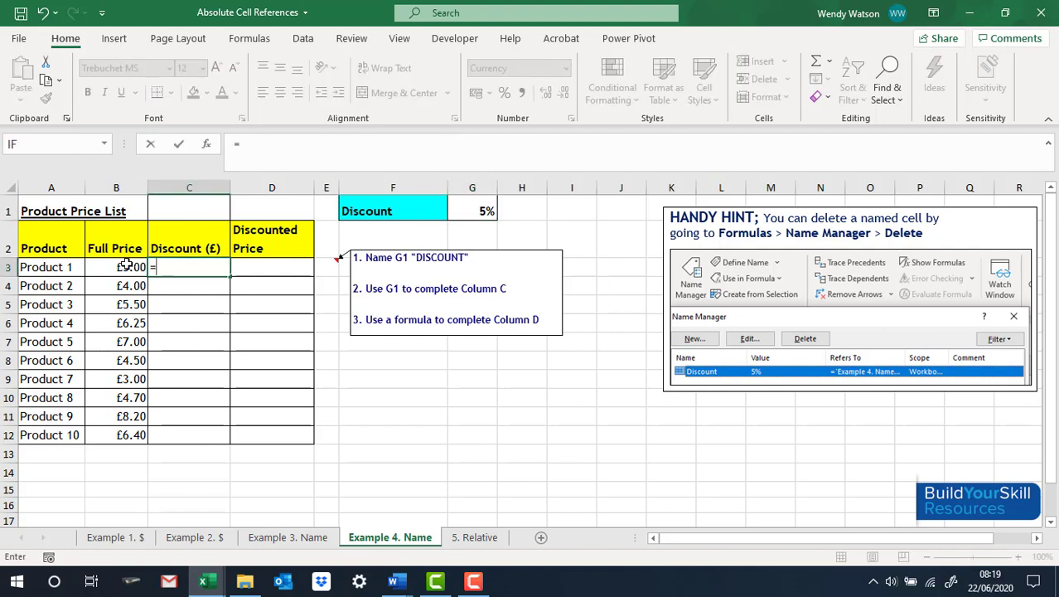
click(125, 265)
text(*)
click(471, 201)
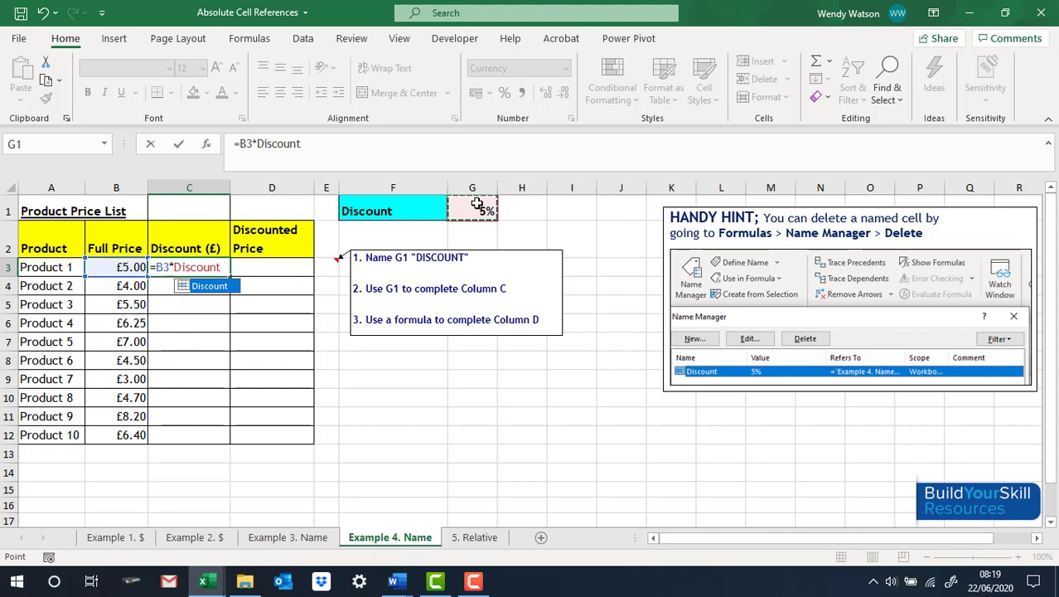
key(Return)
click(190, 269)
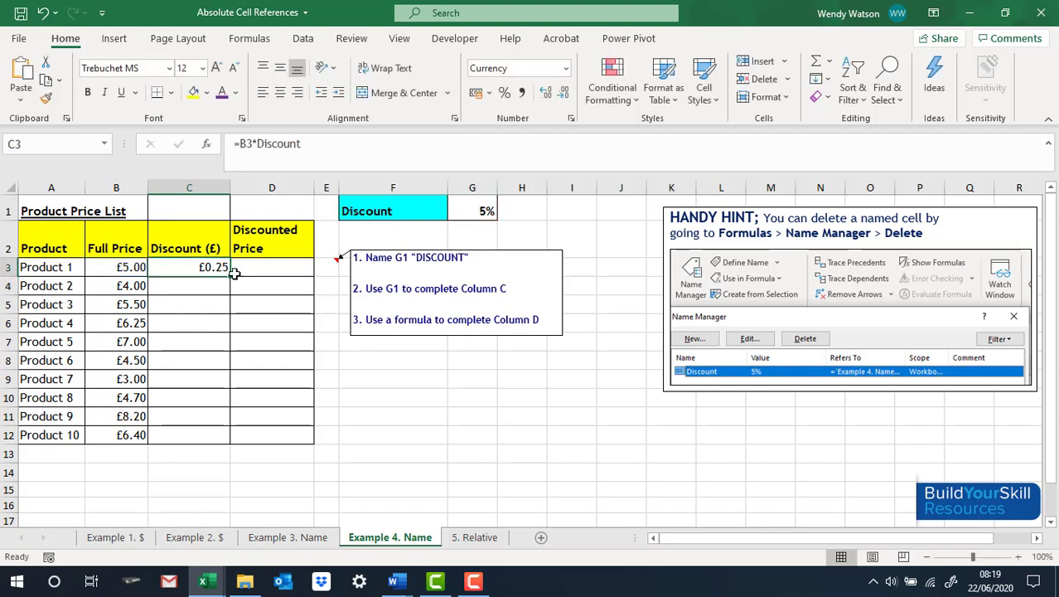
drag(233, 279, 222, 439)
- Enter =B3-C3 in D3 for the discounted price of each product and fill the formula down to D12
click(259, 267)
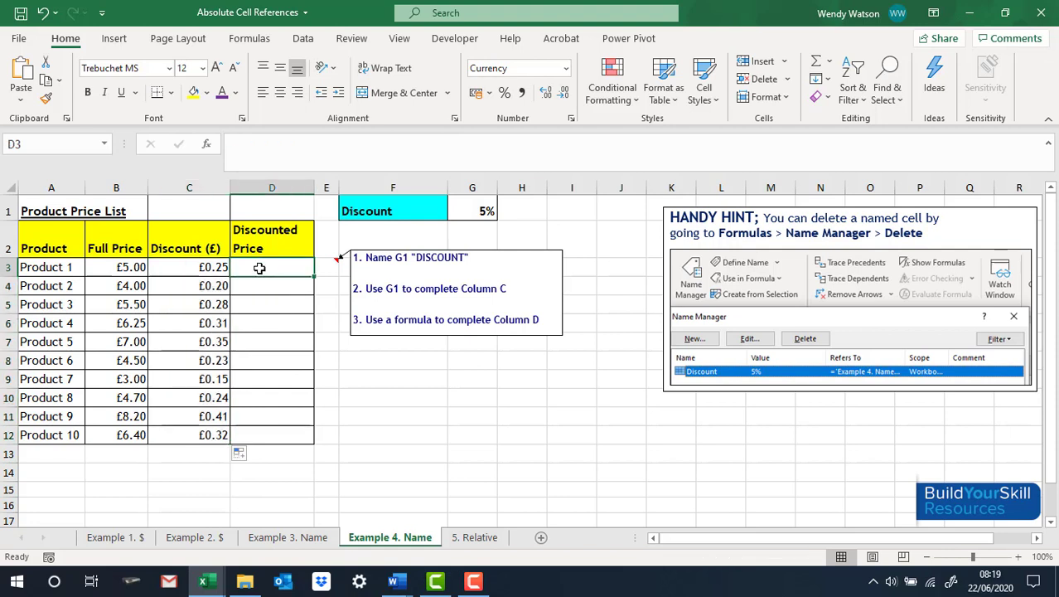
text(=)
click(118, 269)
text(-)
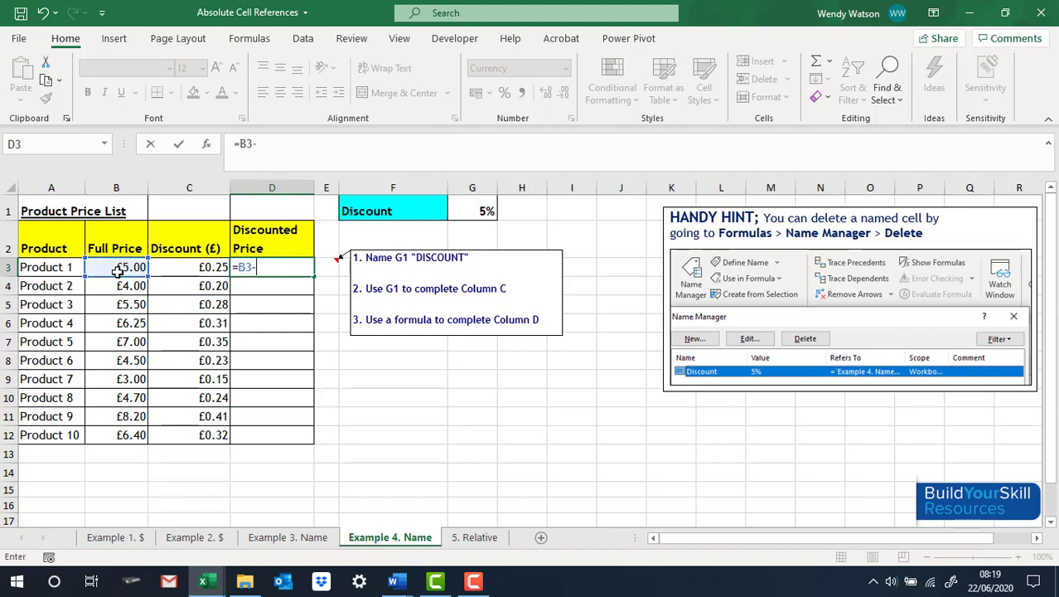
click(175, 268)
key(Return)
click(286, 265)
drag(314, 275, 305, 439)
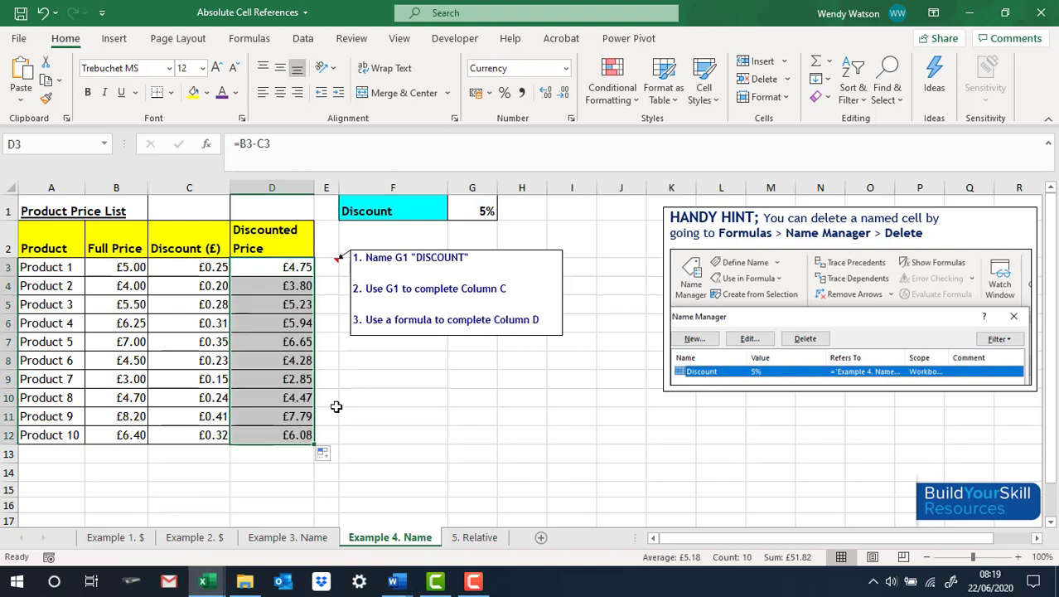
- Try to rename the discount rate cell from Discount back to G1 by overwriting its name
click(472, 211)
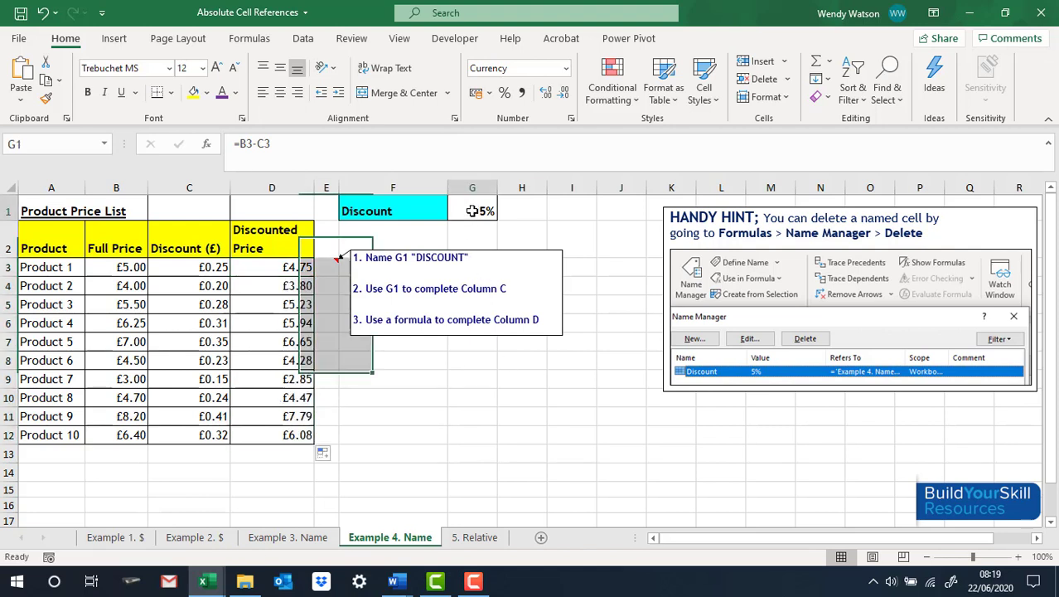
click(67, 145)
text(G1)
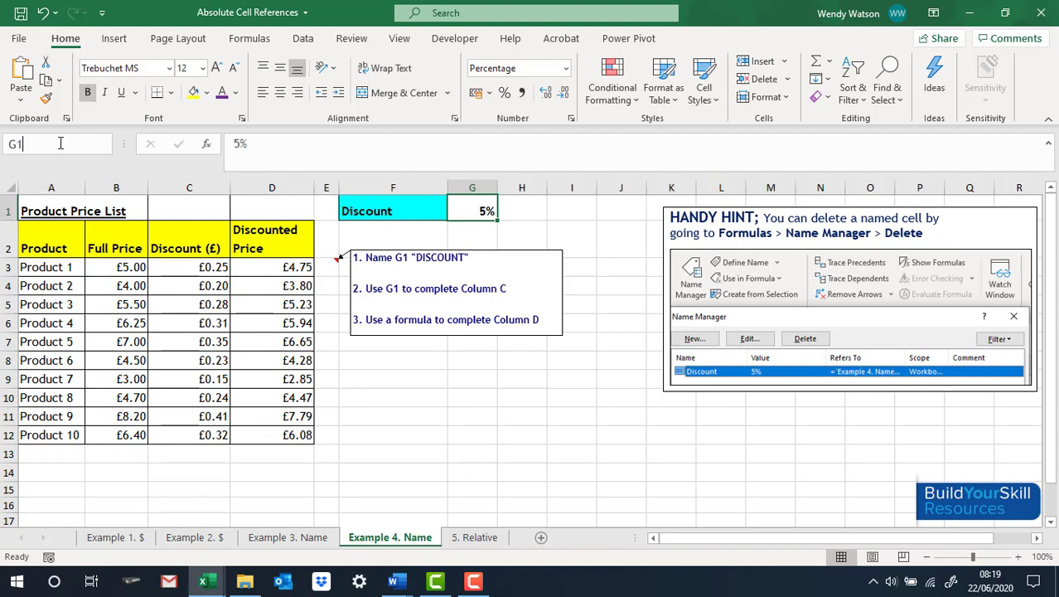
key(Return)
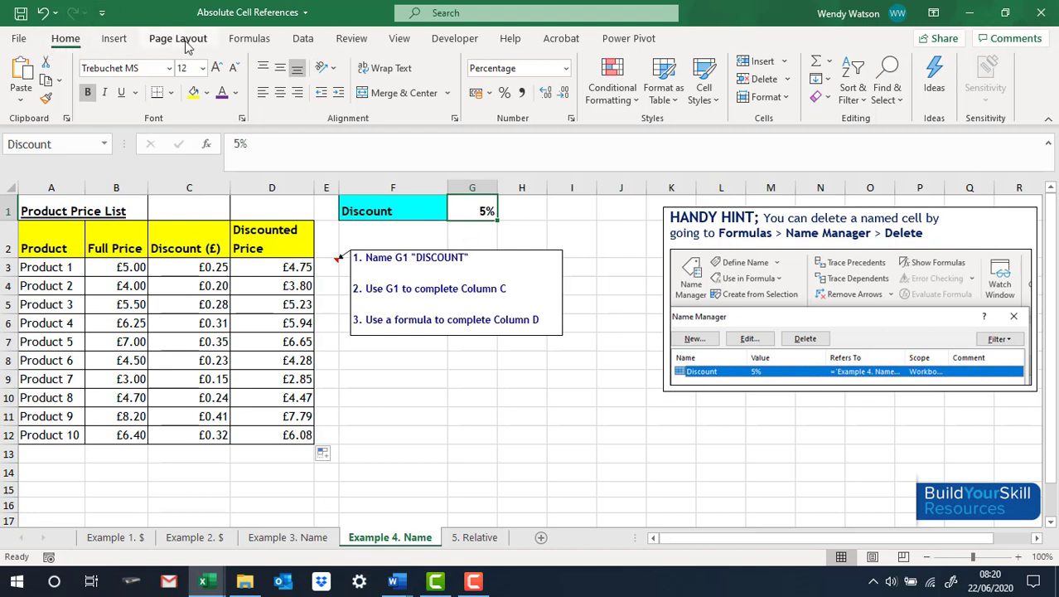
- Delete the defined name Discount in the Name Manager, leaving COMM_RATE in place, and close the manager
click(249, 39)
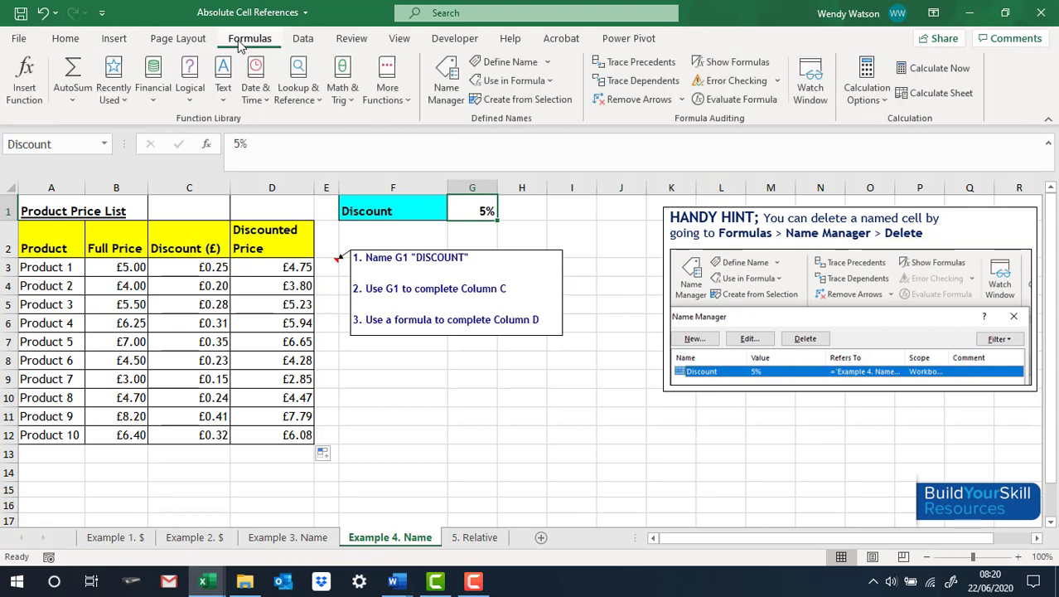
click(448, 70)
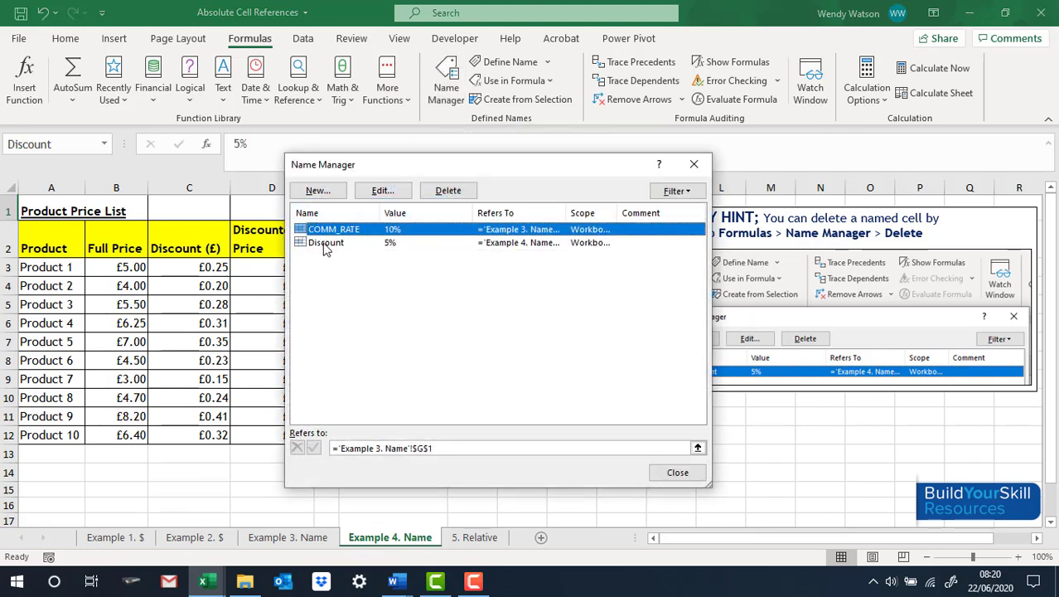
click(324, 243)
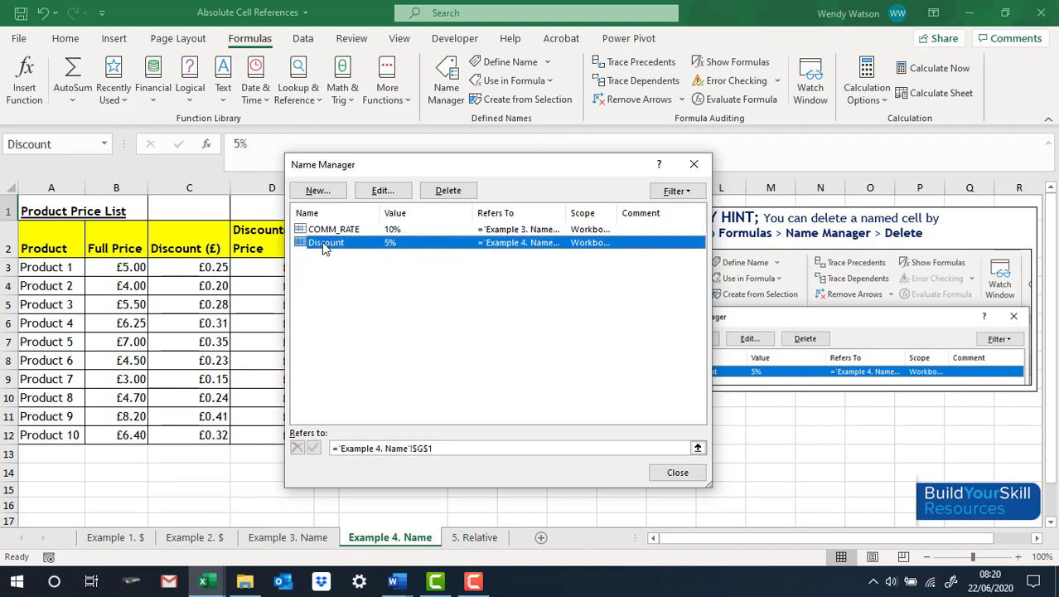
click(439, 192)
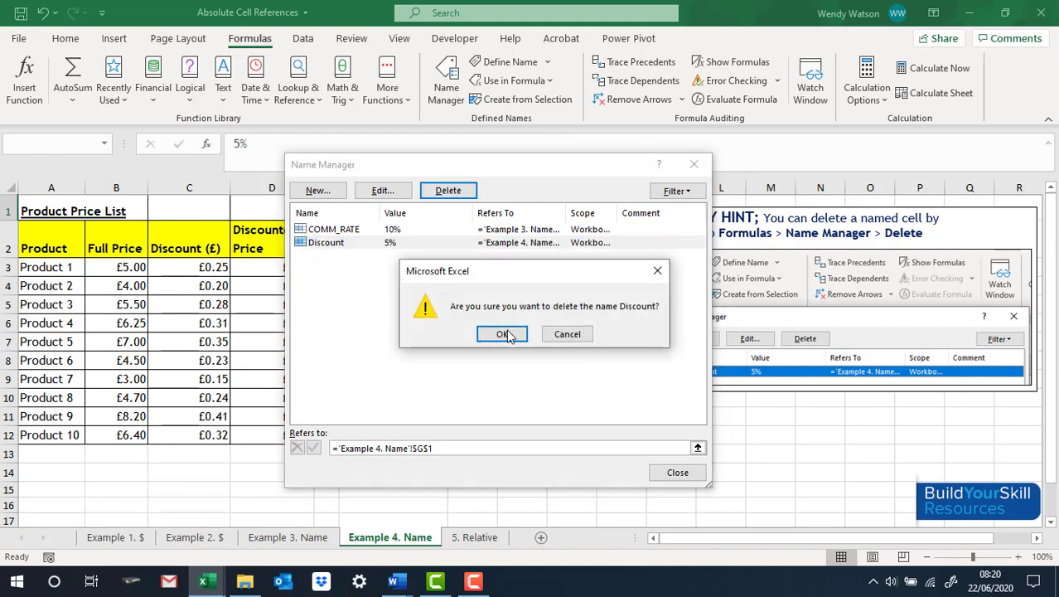
click(503, 334)
click(694, 167)
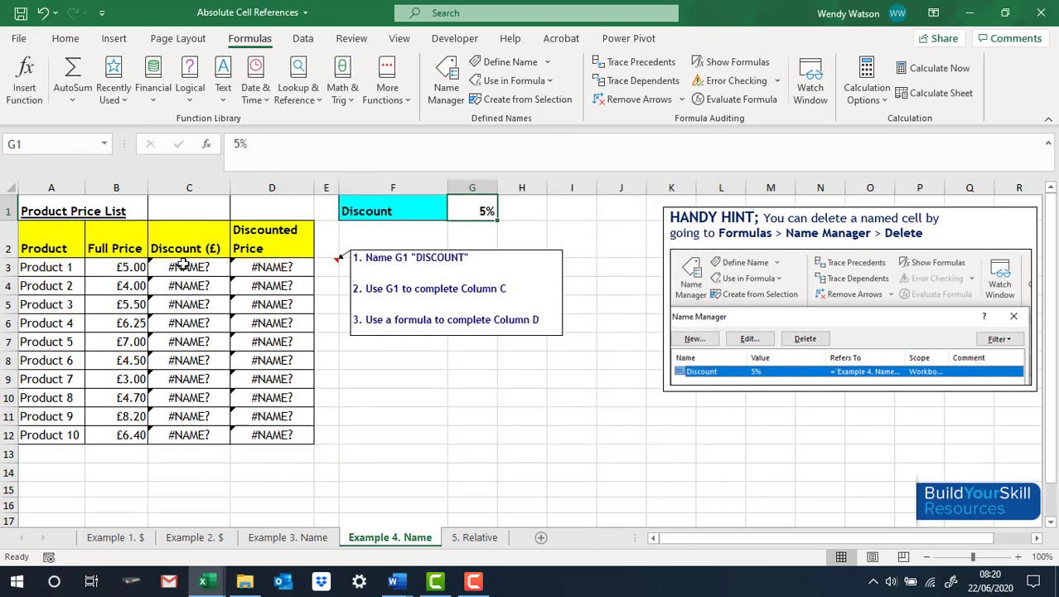
- Clear the discount and discounted price formulas in C3:D12 and select the discount rate cell G1
drag(184, 267, 264, 435)
key(Delete)
click(474, 209)
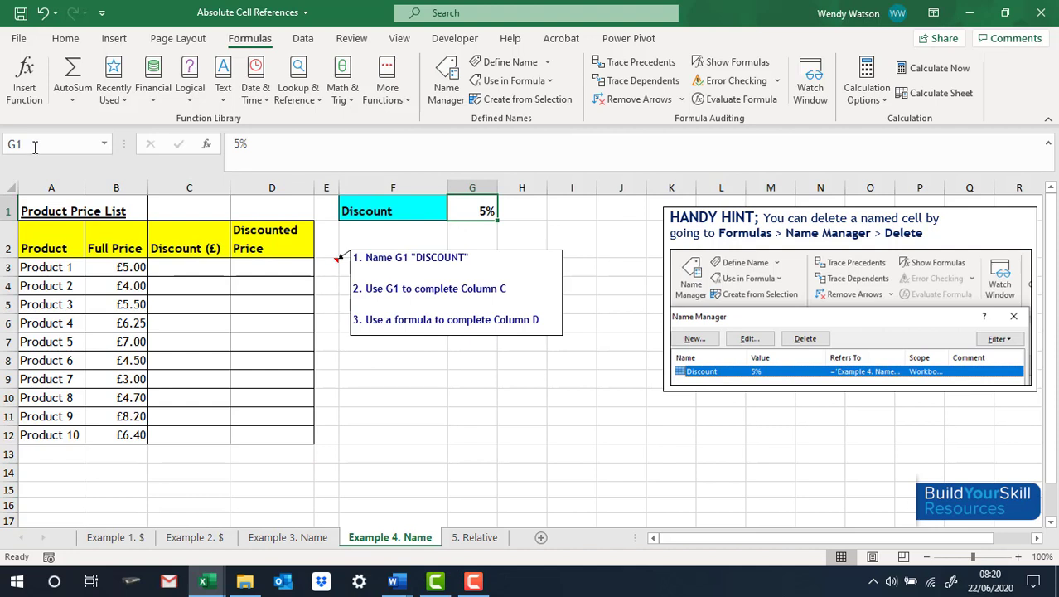